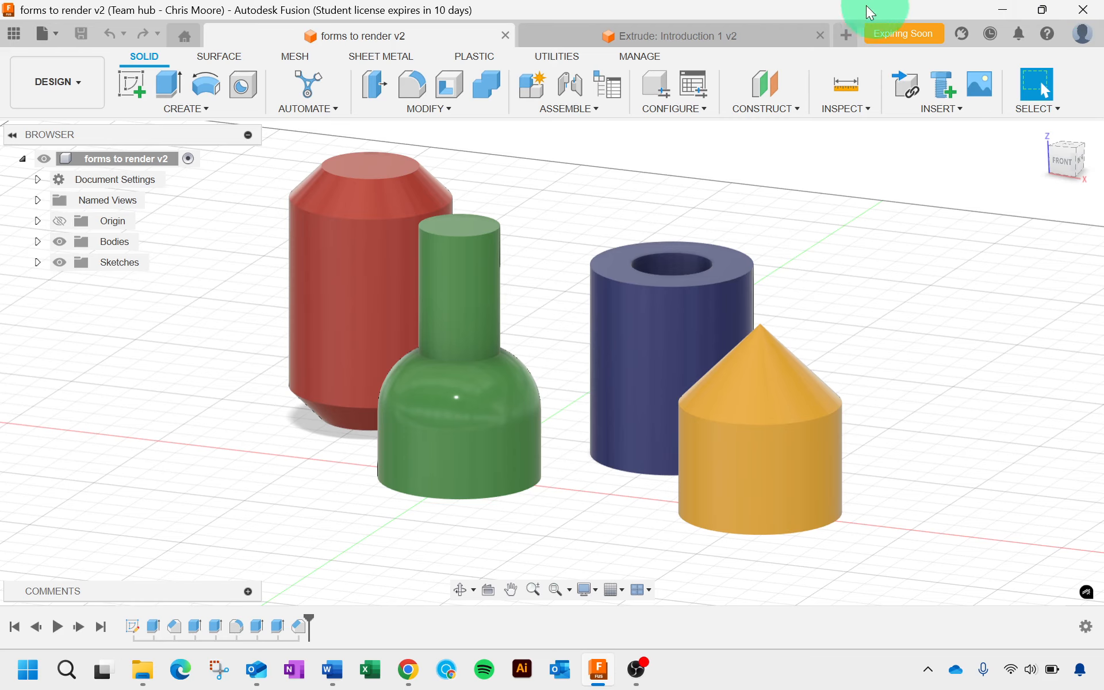
# Step: Switch to the Extrude: Introduction 1 document and extrude the square profile 40 mm as a new body
pyautogui.click(773, 33)
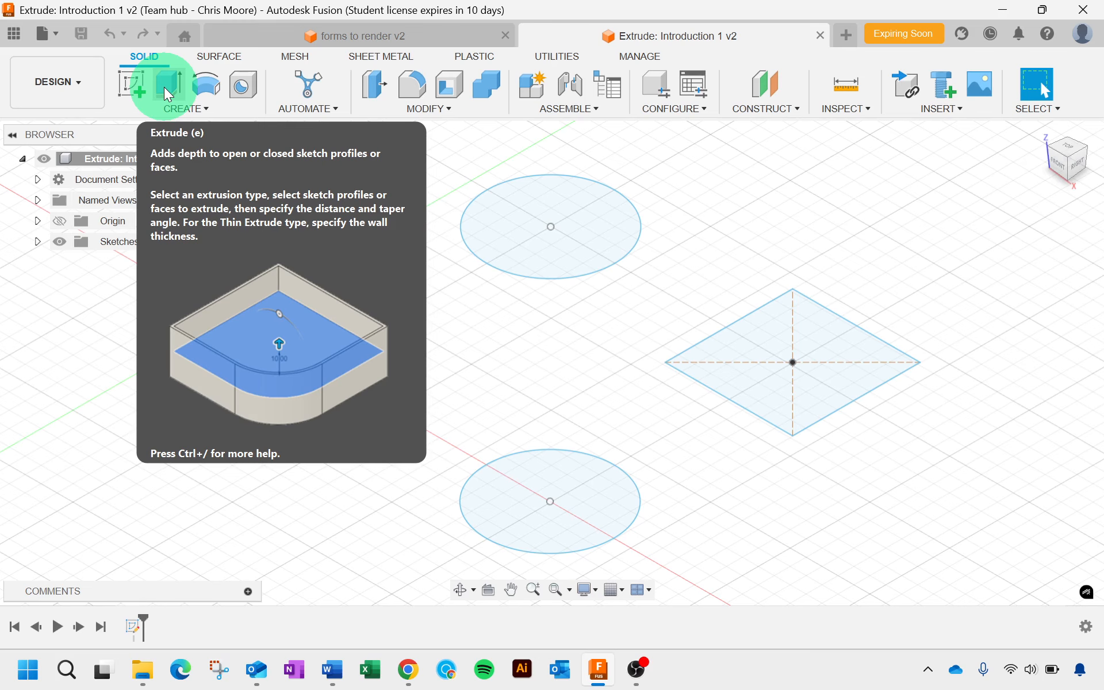
pyautogui.click(165, 90)
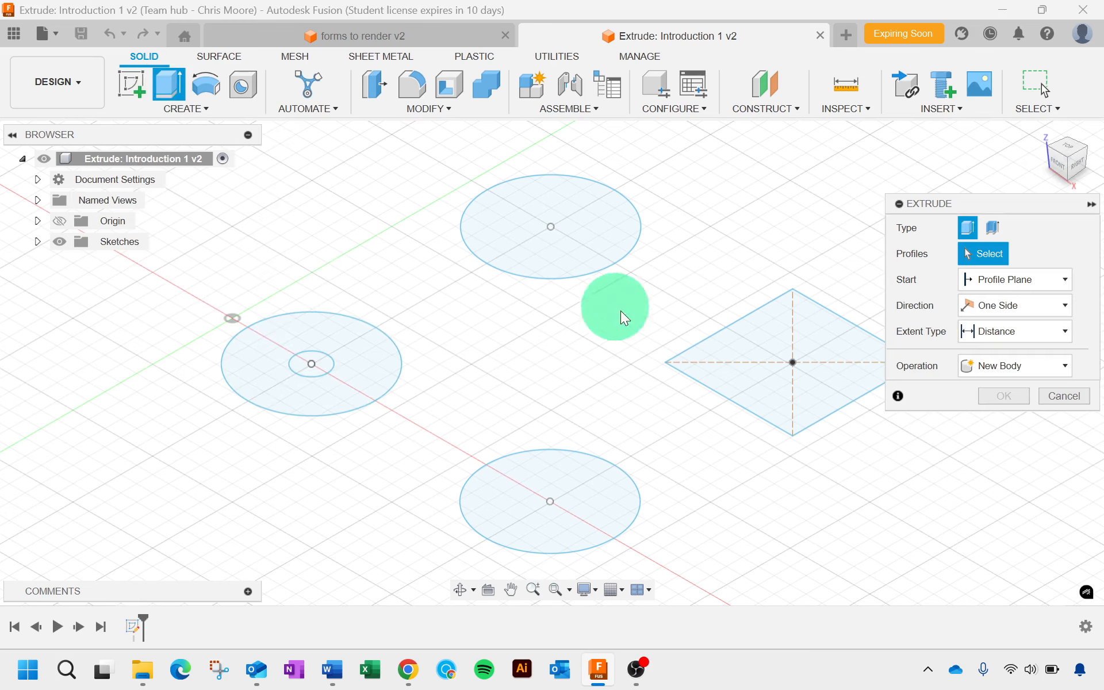
pyautogui.moveTo(633, 353); pyautogui.dragTo(430, 353, button='middle')
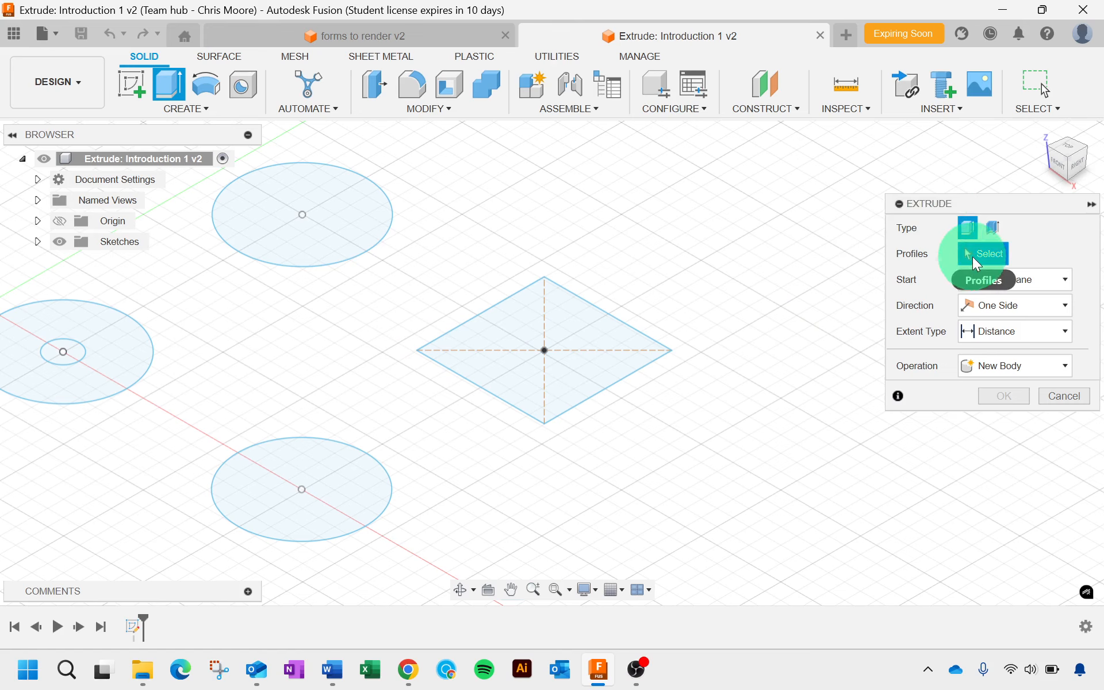
pyautogui.click(581, 333)
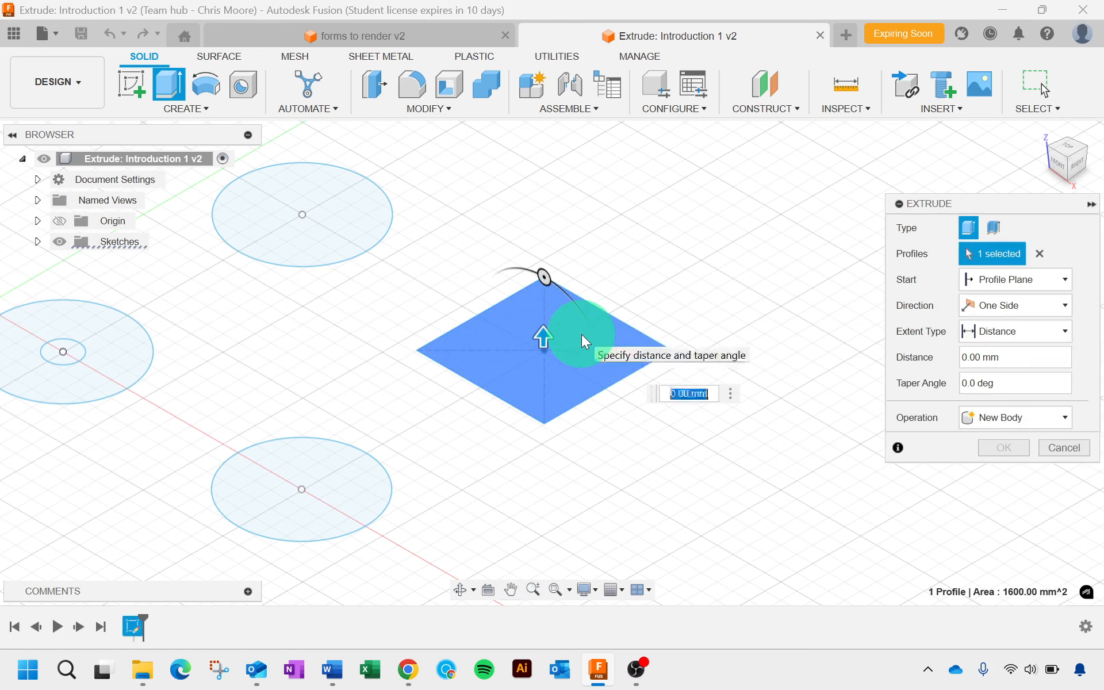
pyautogui.click(963, 357)
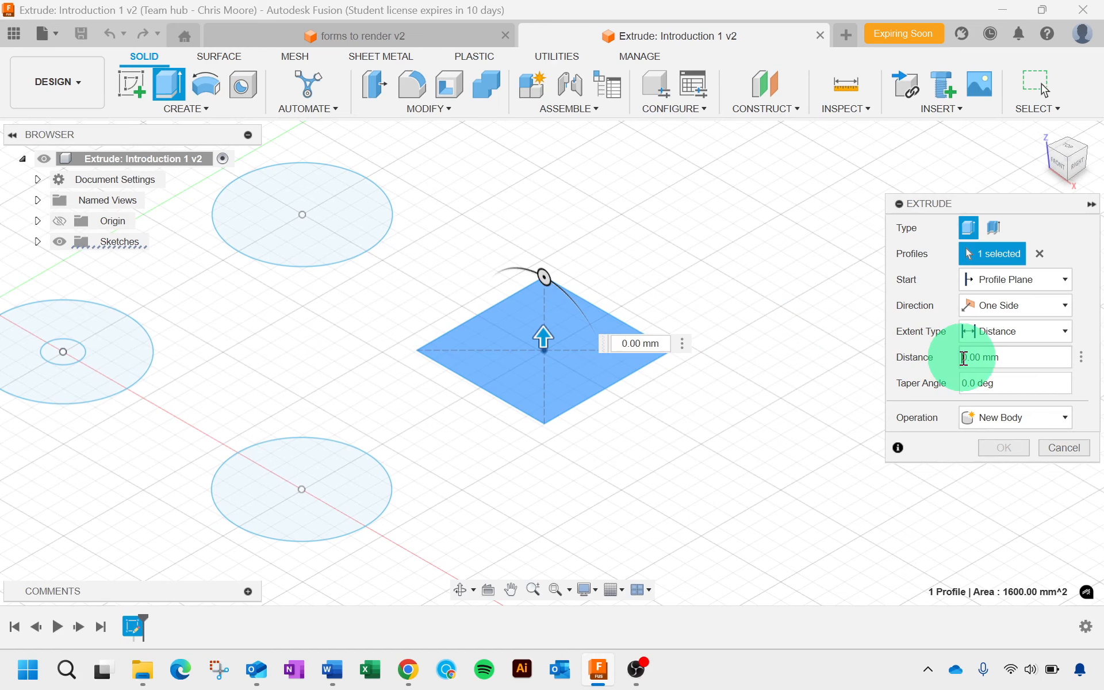
pyautogui.write('4')
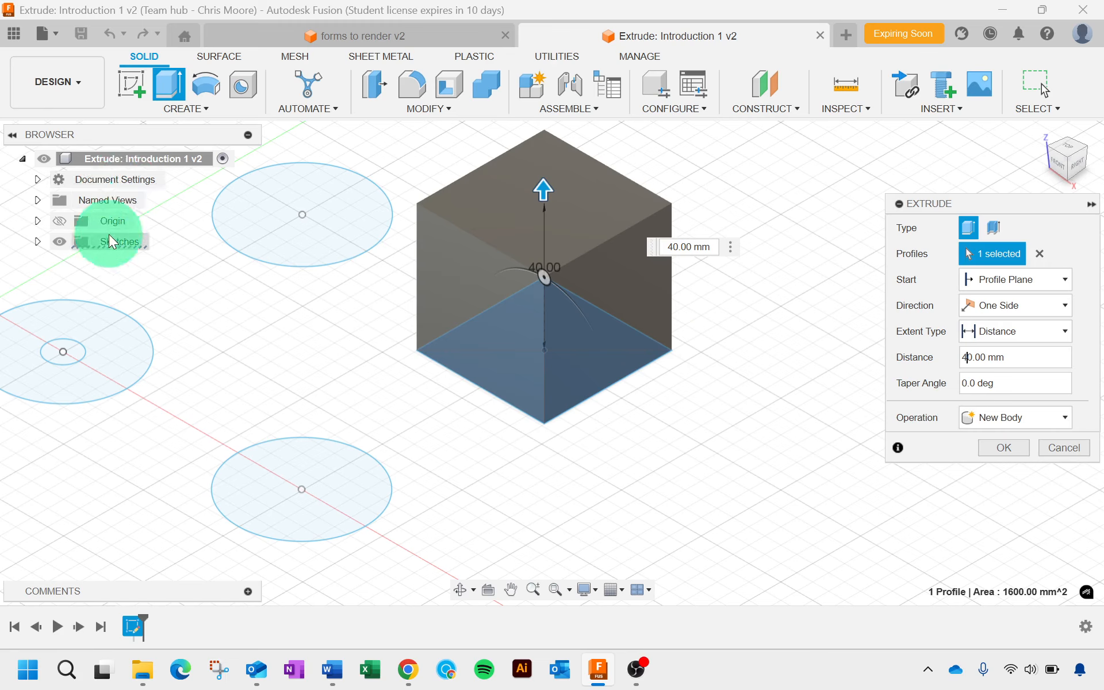
pyautogui.click(1000, 447)
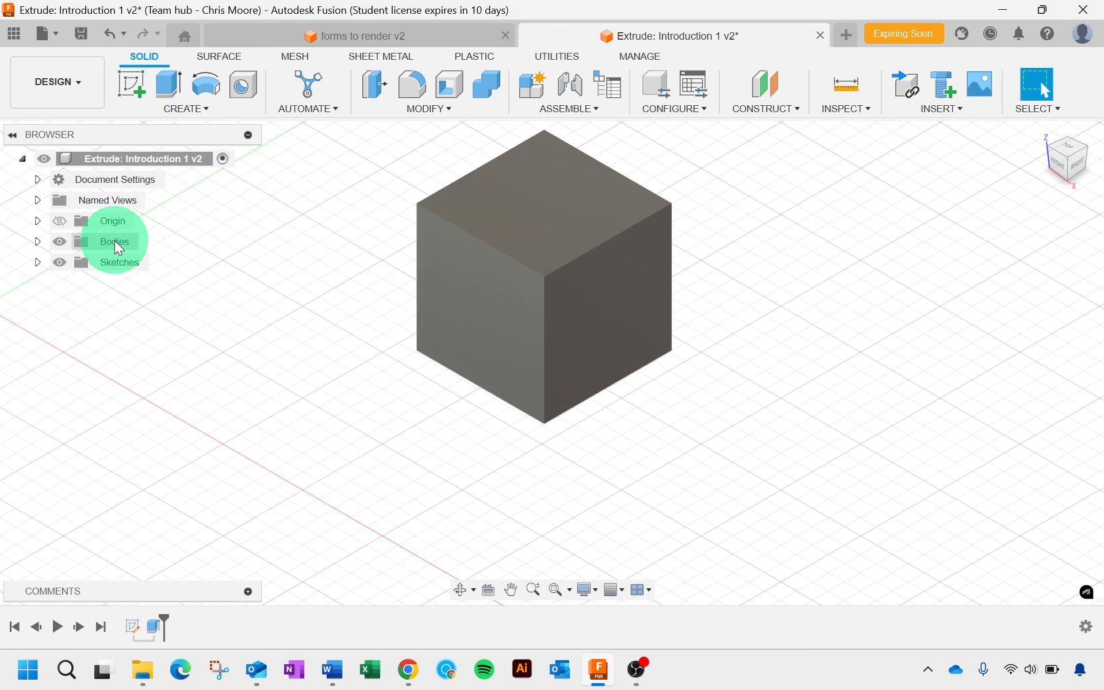
# Step: Hide all bodies and show them again
pyautogui.click(79, 240)
pyautogui.click(60, 242)
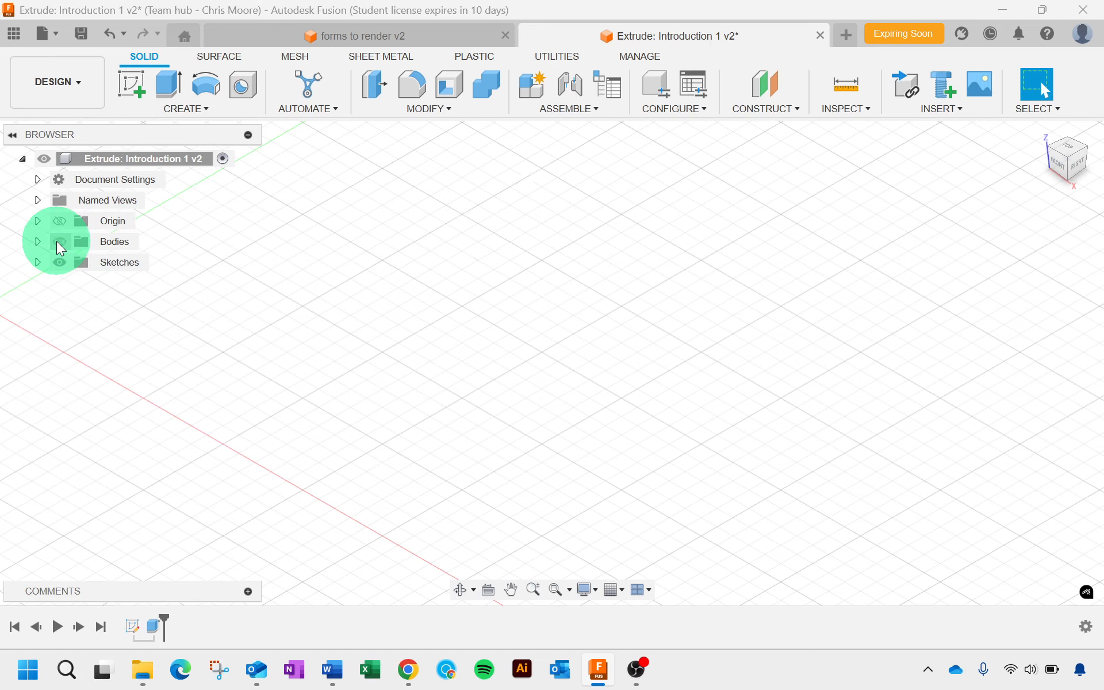
pyautogui.click(61, 246)
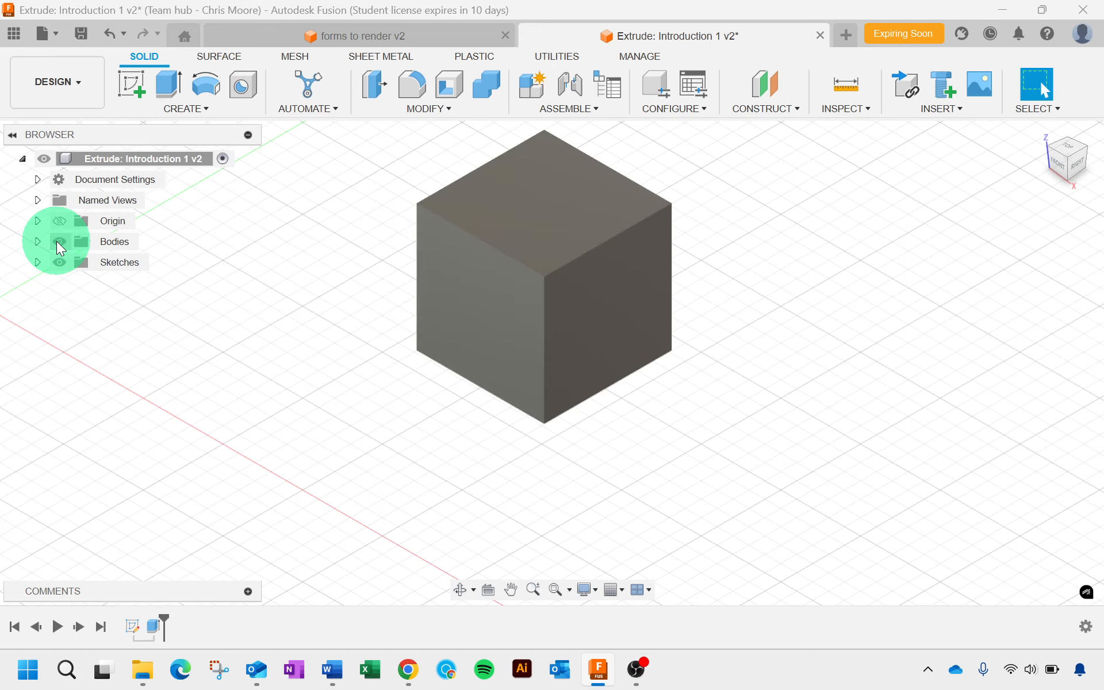
# Step: Show Sketch1 again so its remaining circle profiles can be used
pyautogui.click(37, 262)
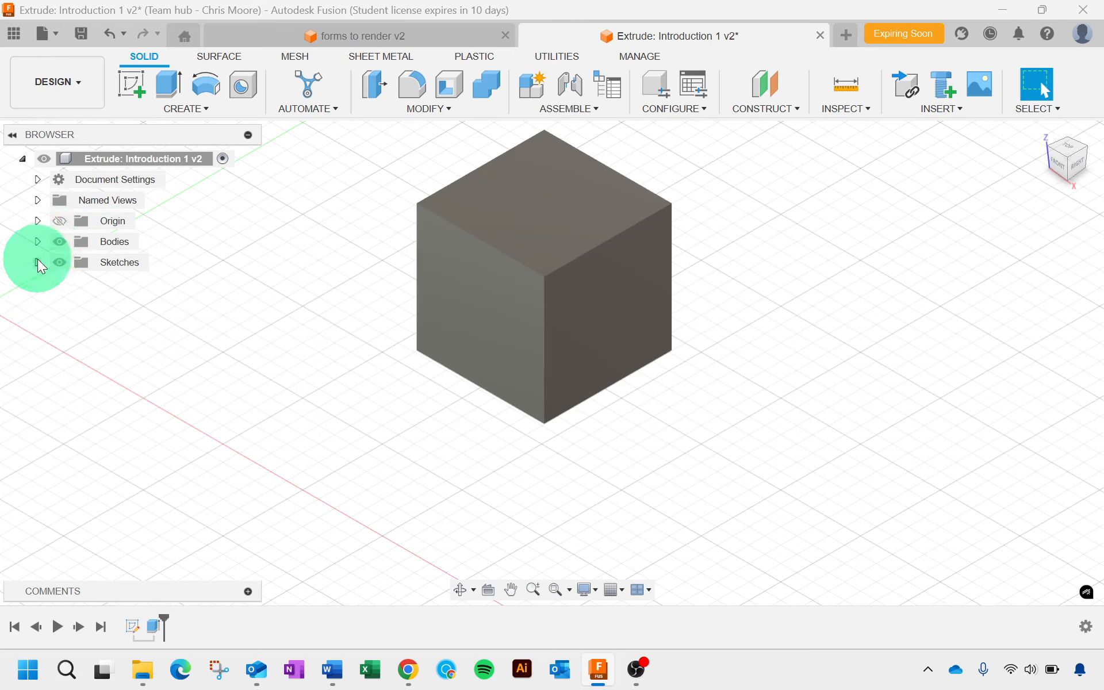
pyautogui.click(68, 279)
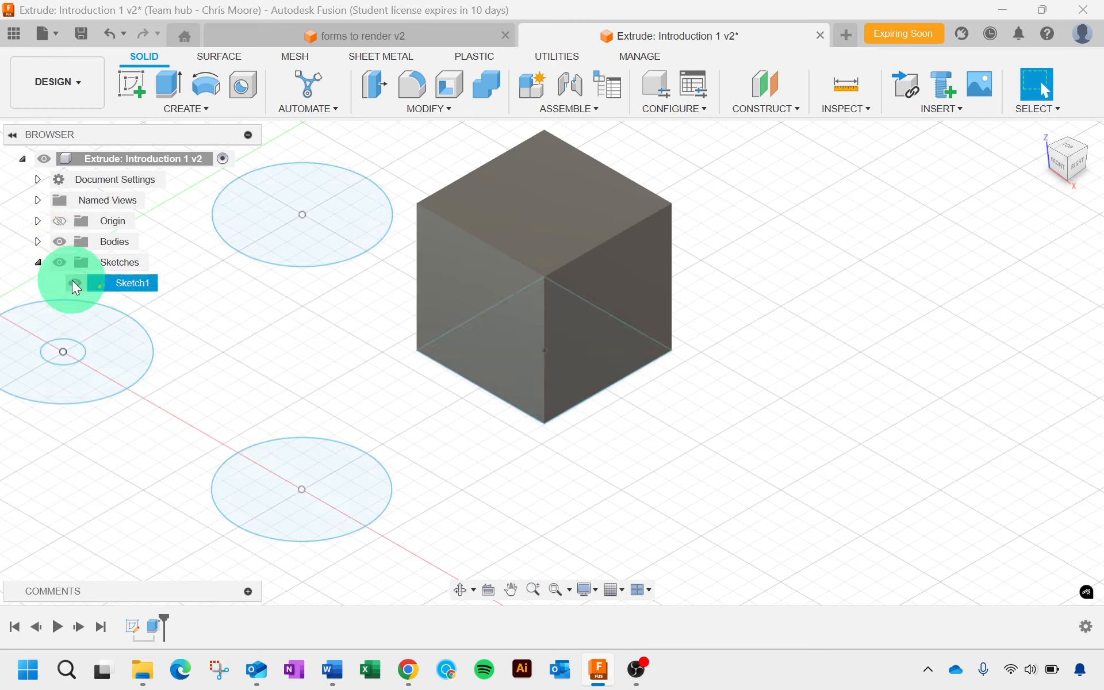
pyautogui.moveTo(222, 371); pyautogui.dragTo(352, 391, button='middle')
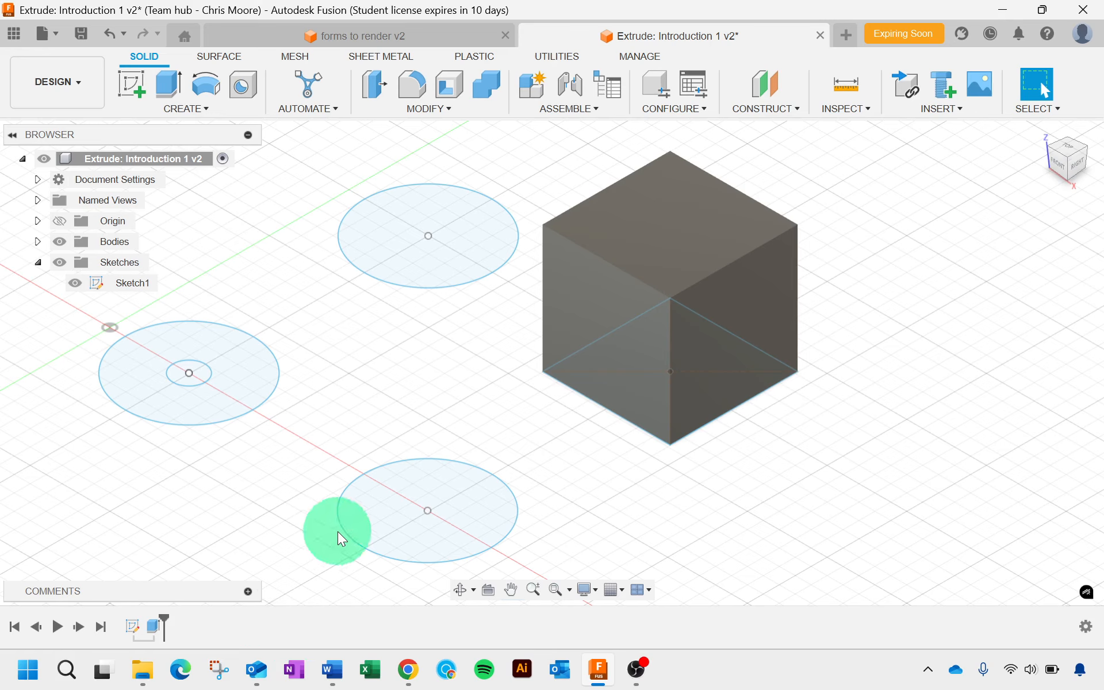
pyautogui.click(339, 532)
pyautogui.click(316, 537)
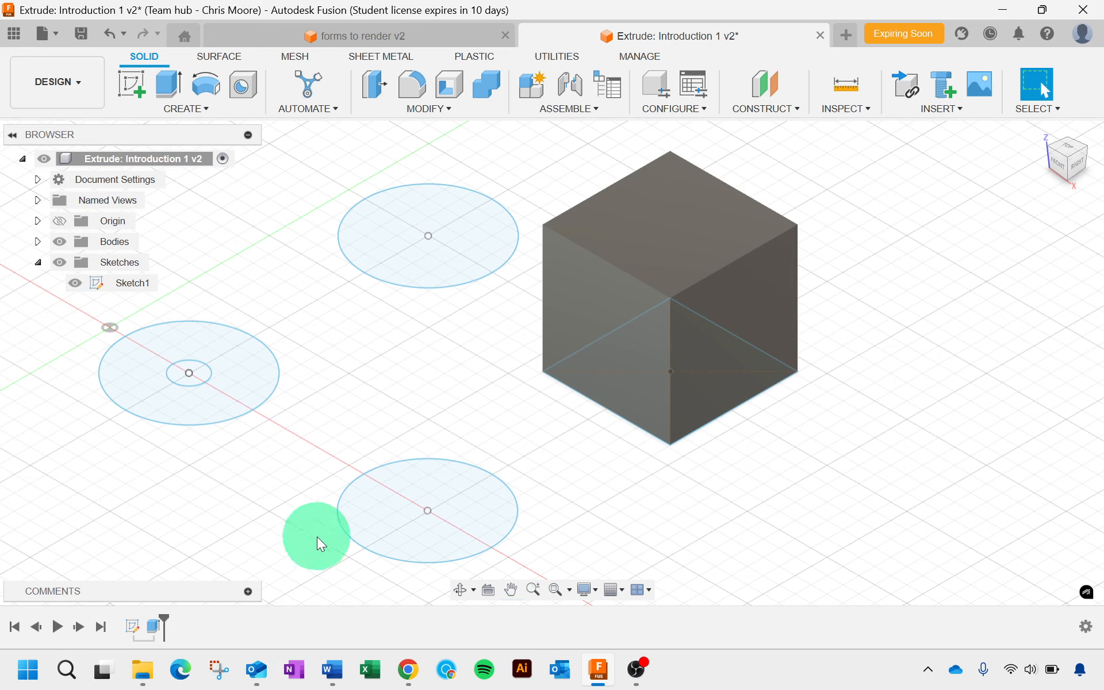
pyautogui.click(151, 627)
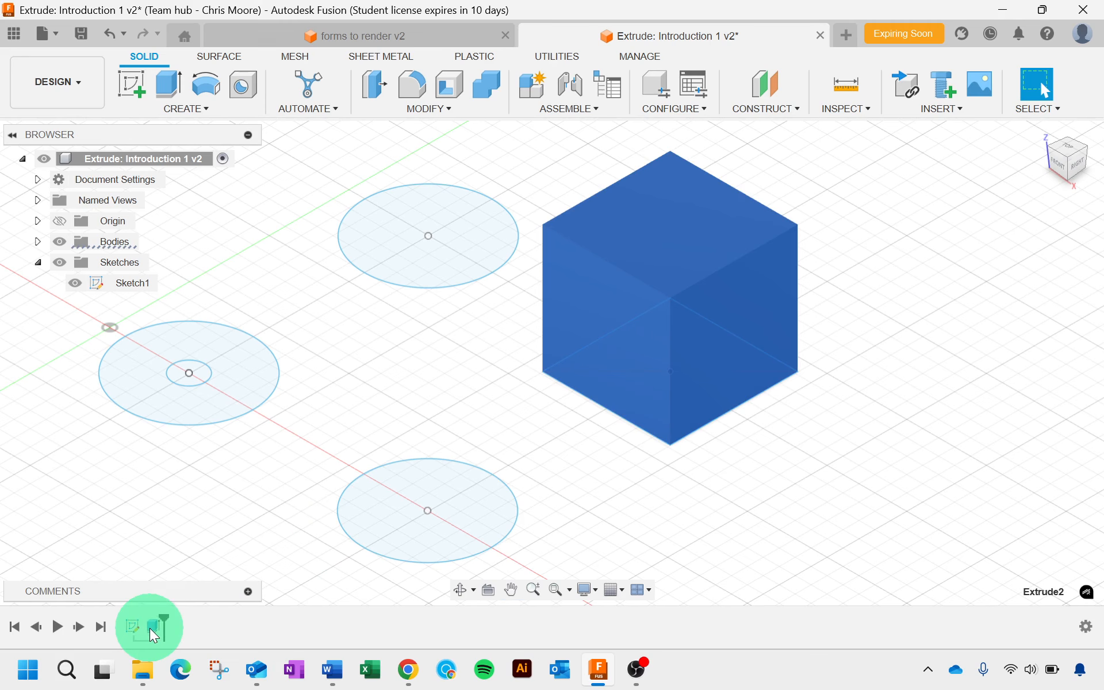
pyautogui.rightClick(151, 628)
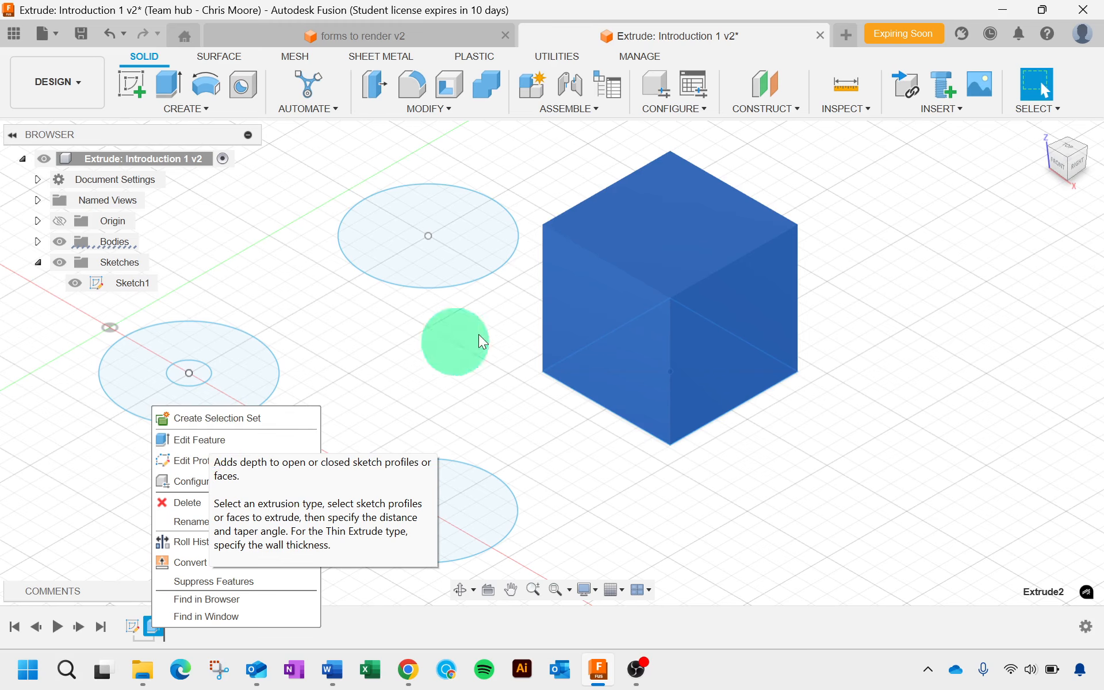
pyautogui.click(876, 239)
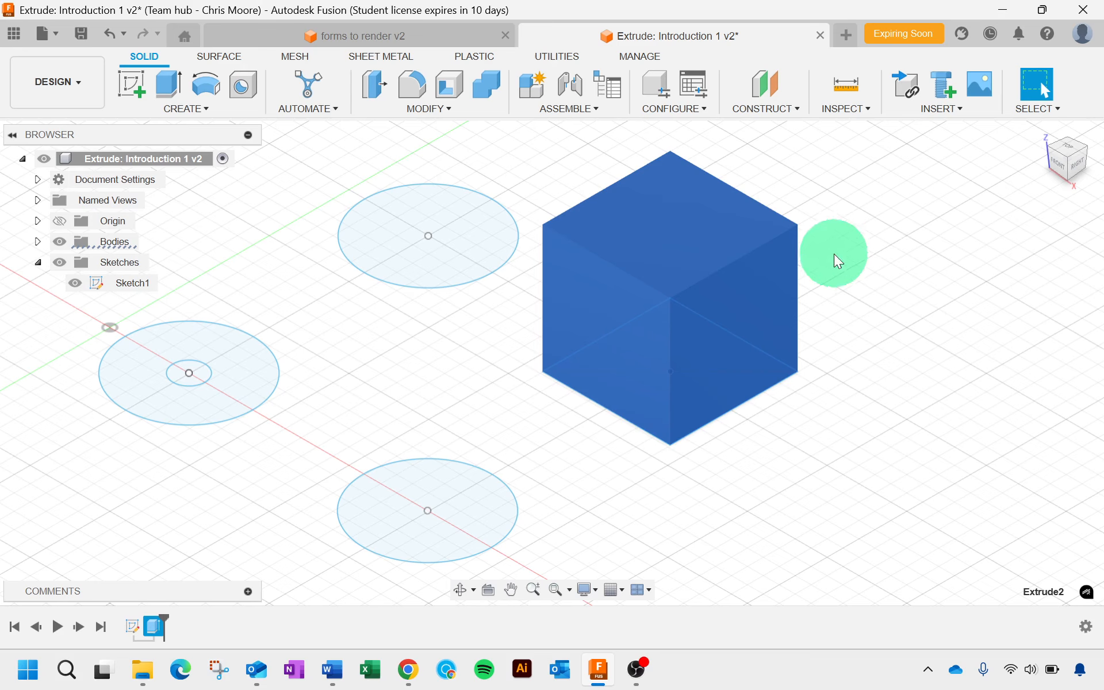
pyautogui.click(431, 526)
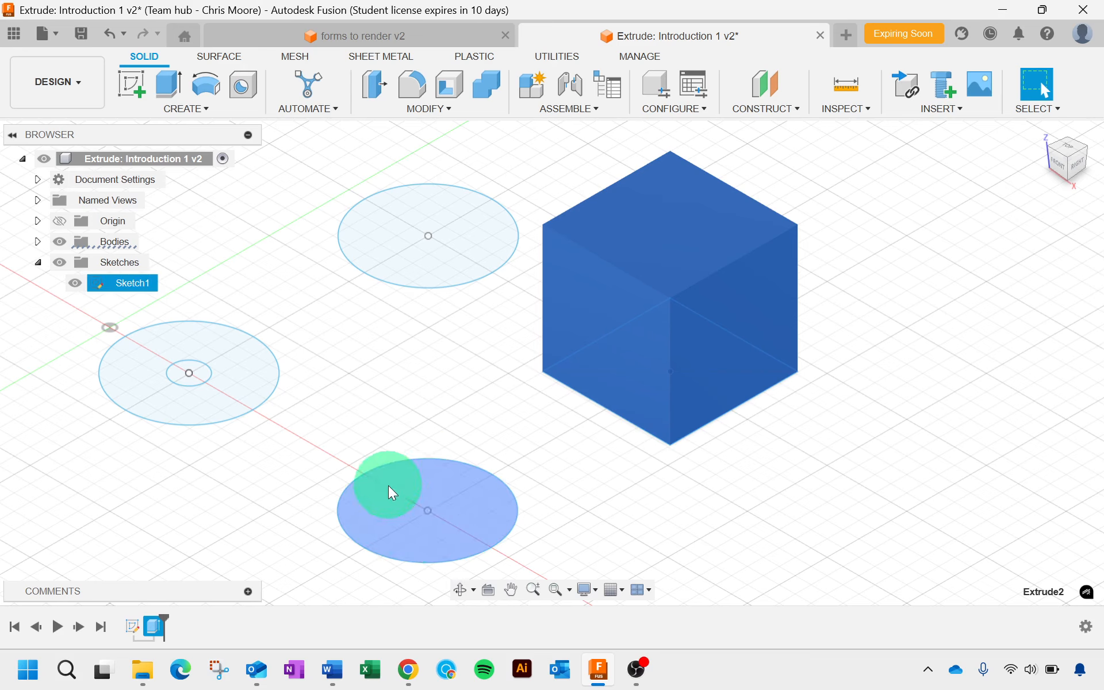
pyautogui.press('Escape')
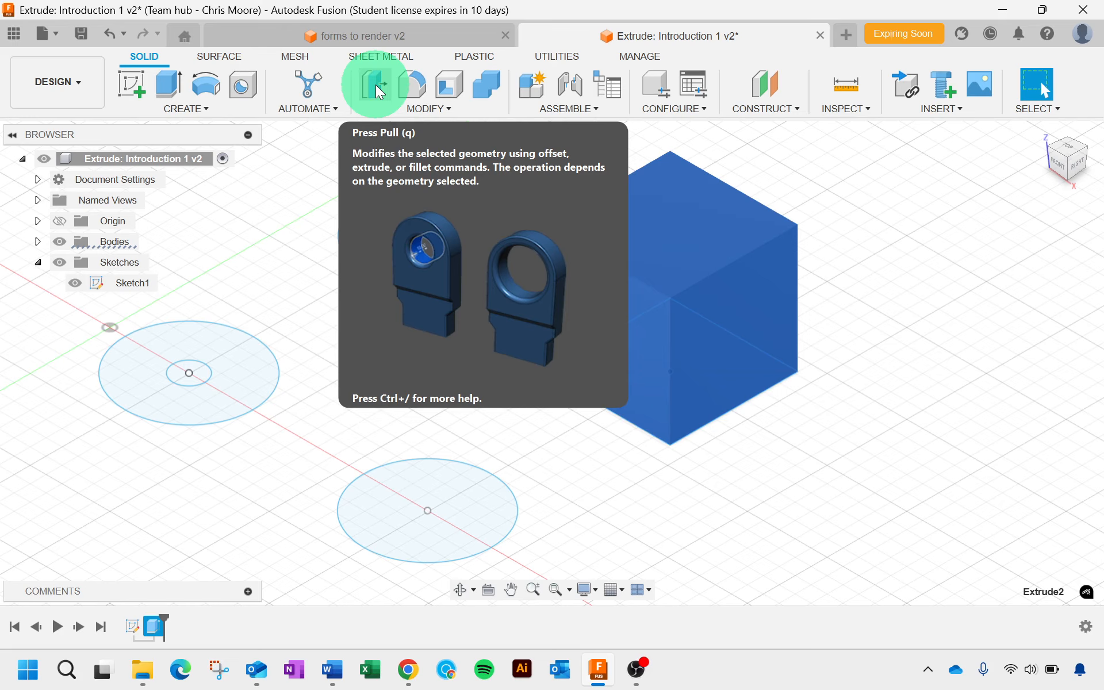
# Step: Use Press Pull to extrude the front circle profile on the red axis 20 mm as a new body
pyautogui.click(375, 85)
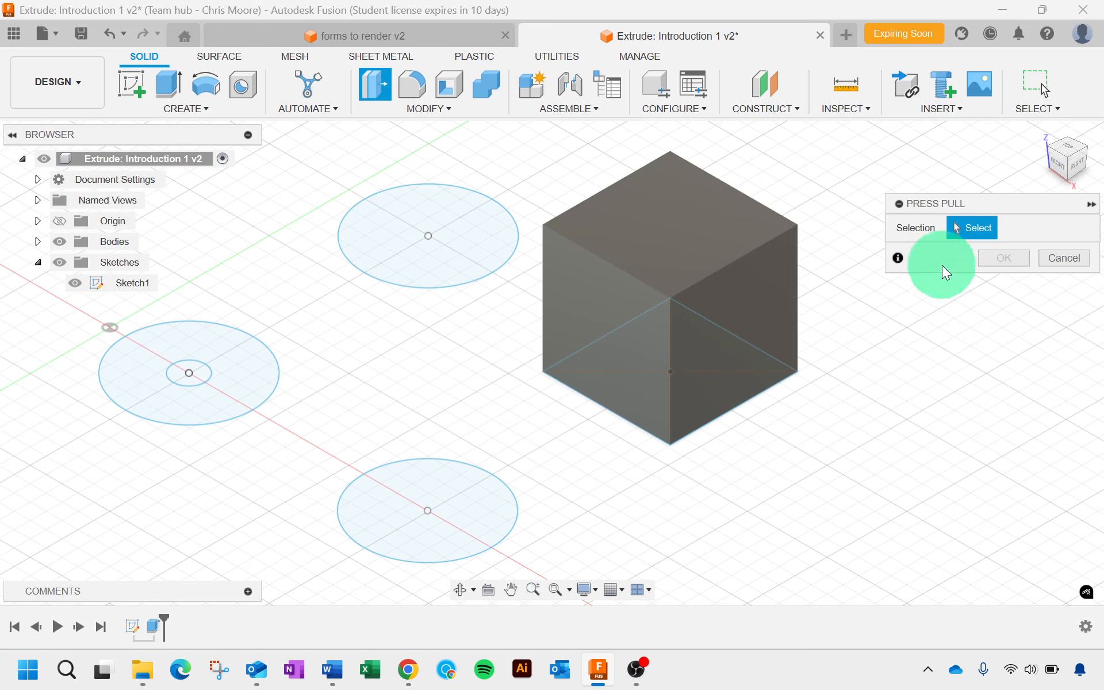
pyautogui.click(452, 497)
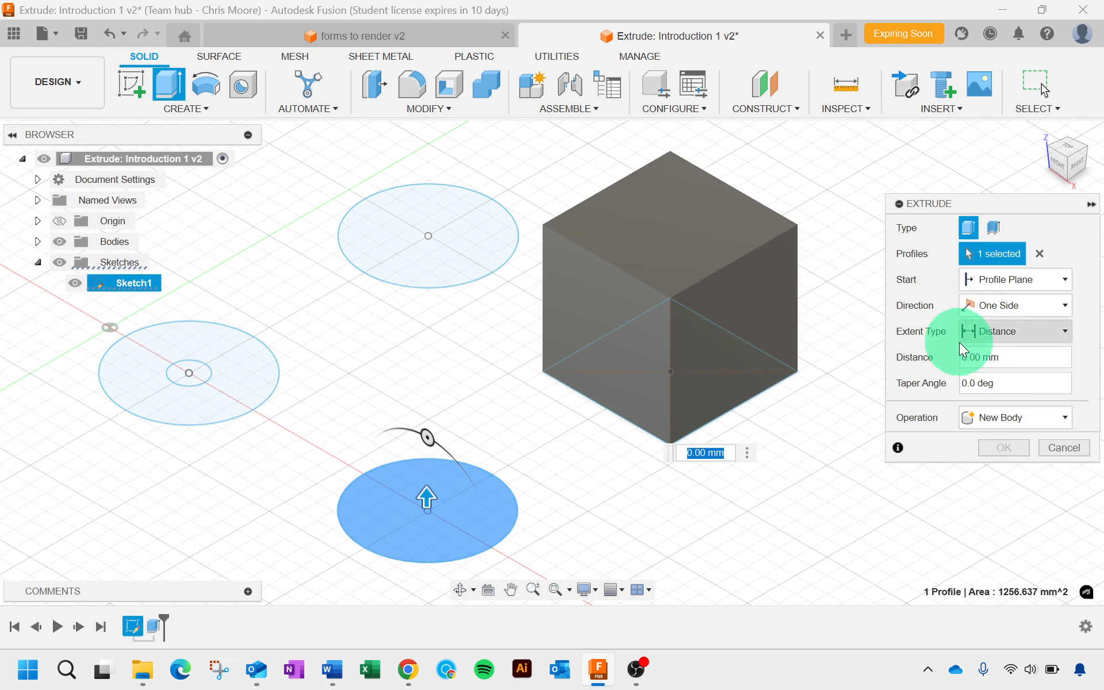
pyautogui.click(967, 365)
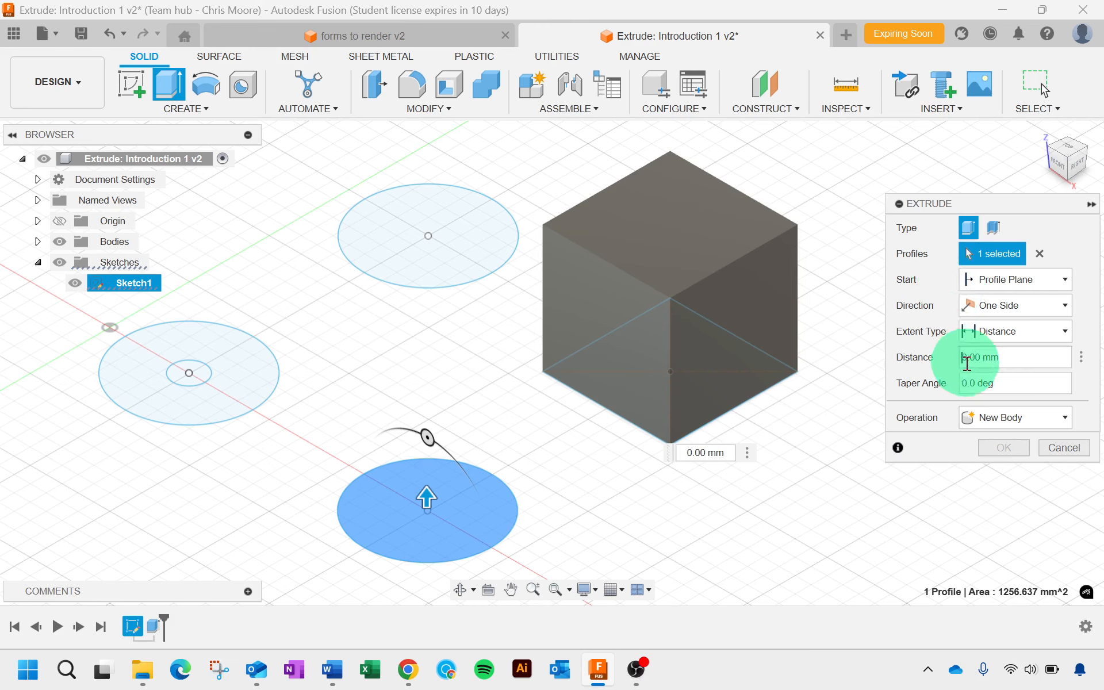
pyautogui.write('2')
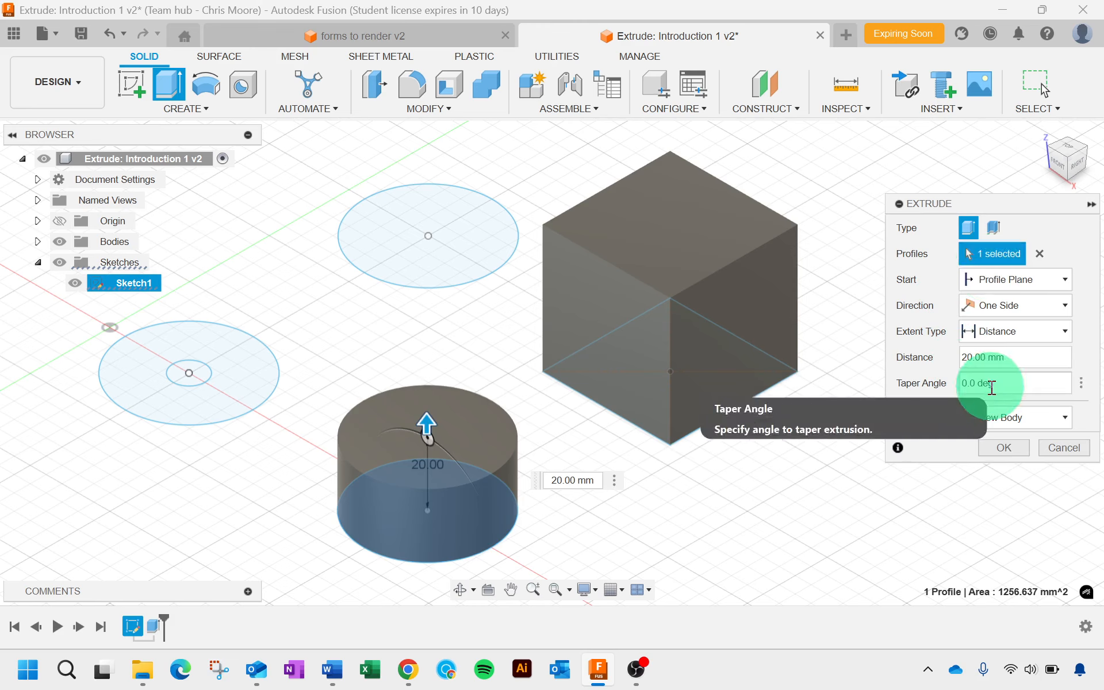
pyautogui.click(1001, 445)
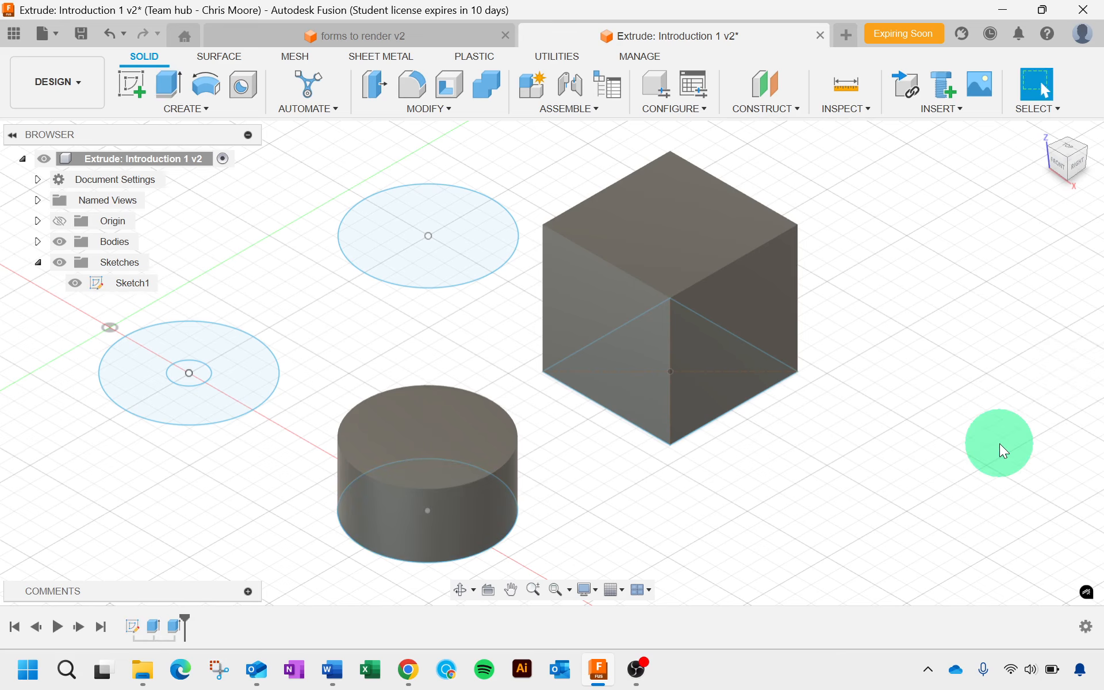
# Step: Expand the body list, then hide the short cylinder's body and show it again
pyautogui.click(37, 241)
pyautogui.click(75, 283)
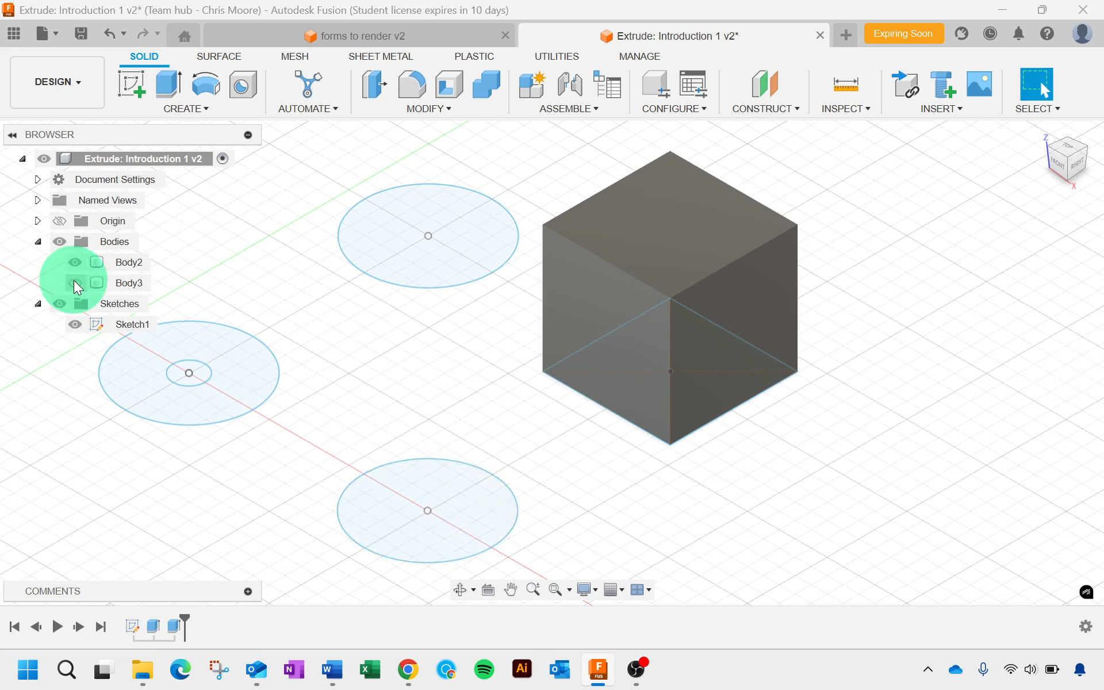
pyautogui.click(75, 282)
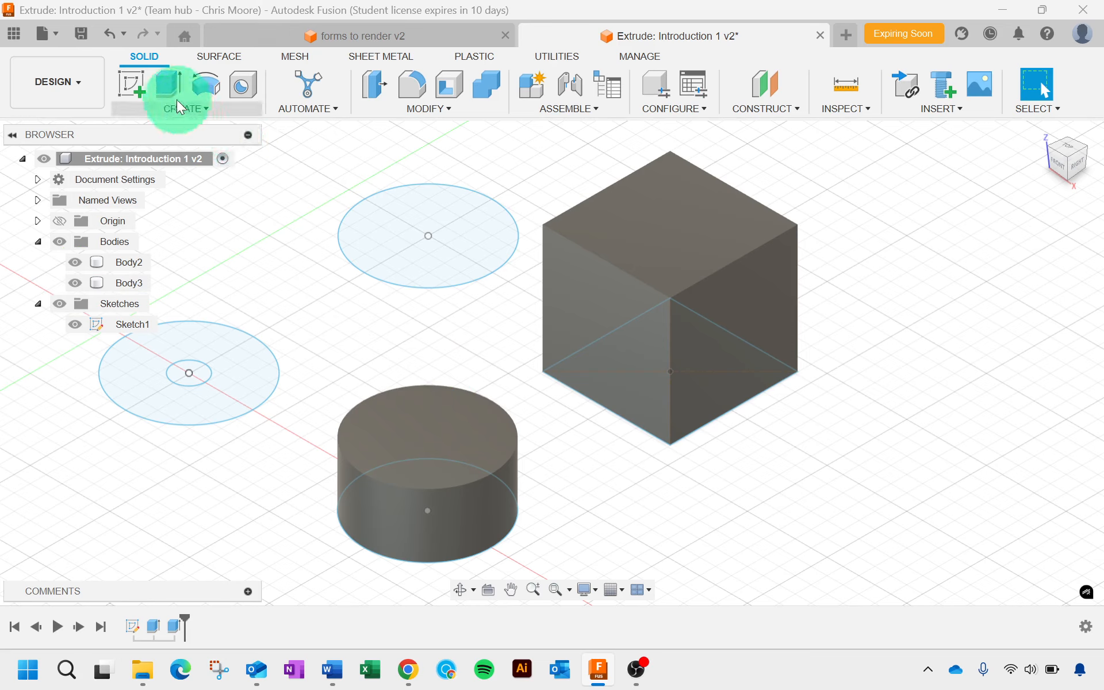
# Step: Extrude the short cylinder's top face 20 mm with a -45 deg taper angle as a new body
pyautogui.click(165, 83)
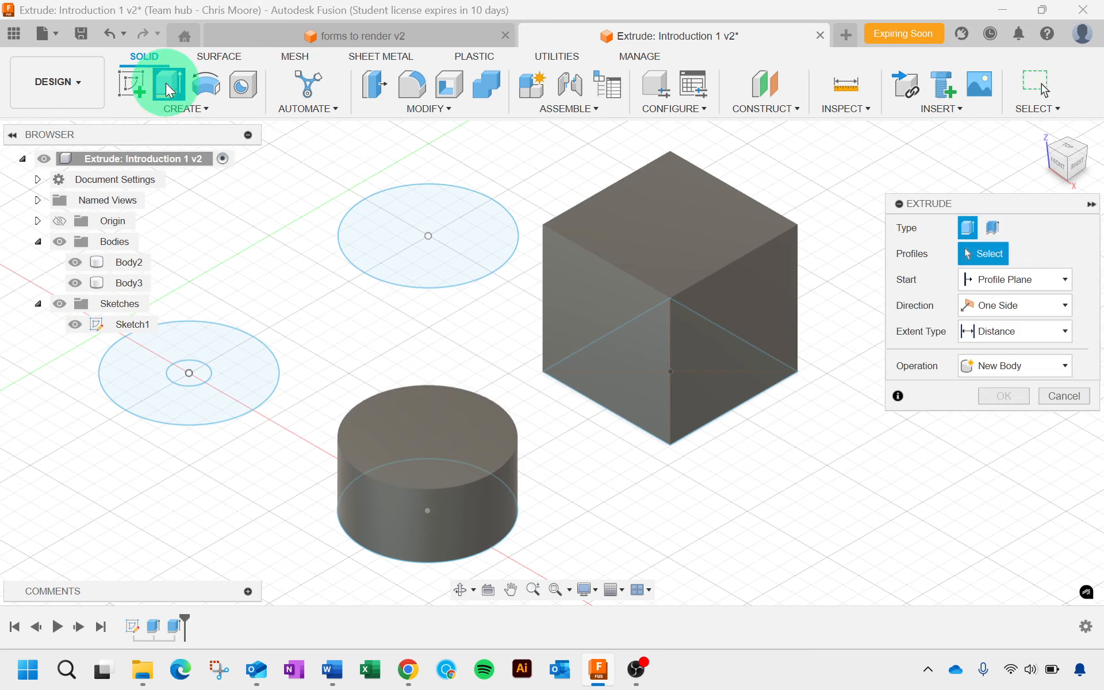
pyautogui.click(424, 423)
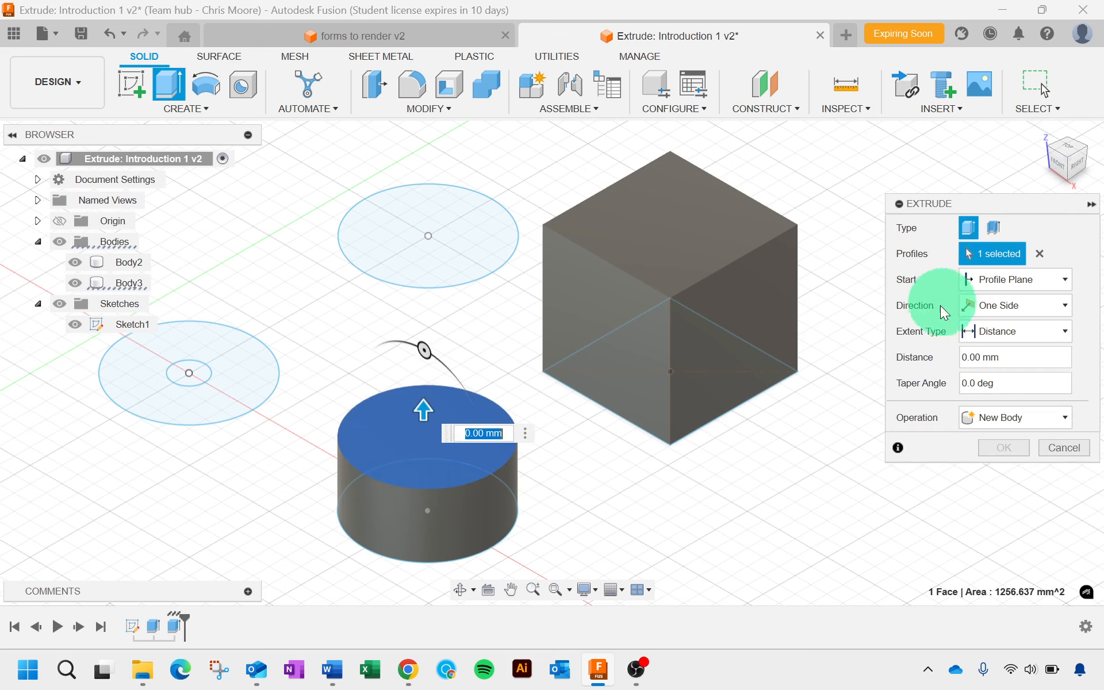
pyautogui.click(964, 368)
pyautogui.write('20')
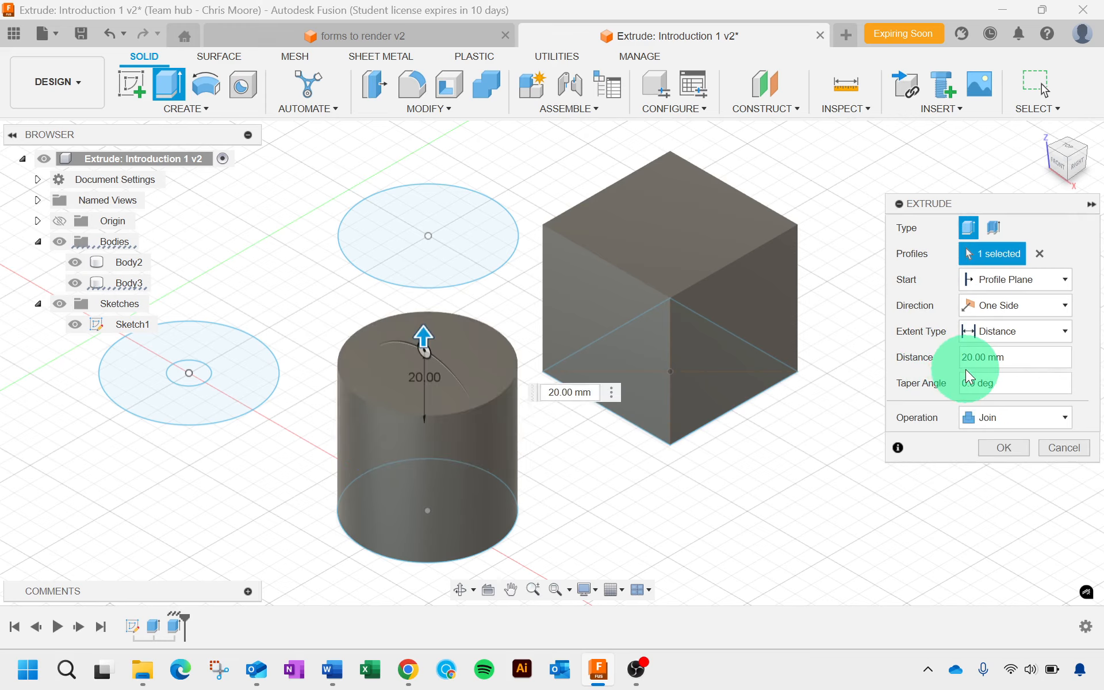
pyautogui.click(967, 385)
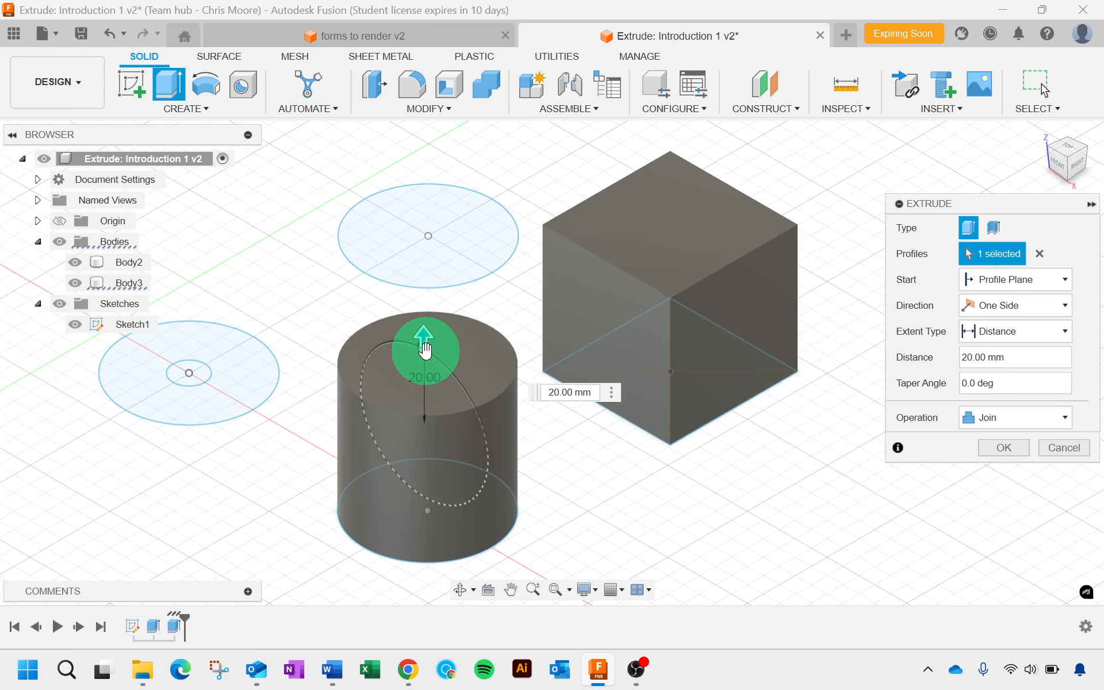
pyautogui.moveTo(425, 349); pyautogui.dragTo(474, 396)
pyautogui.click(984, 385)
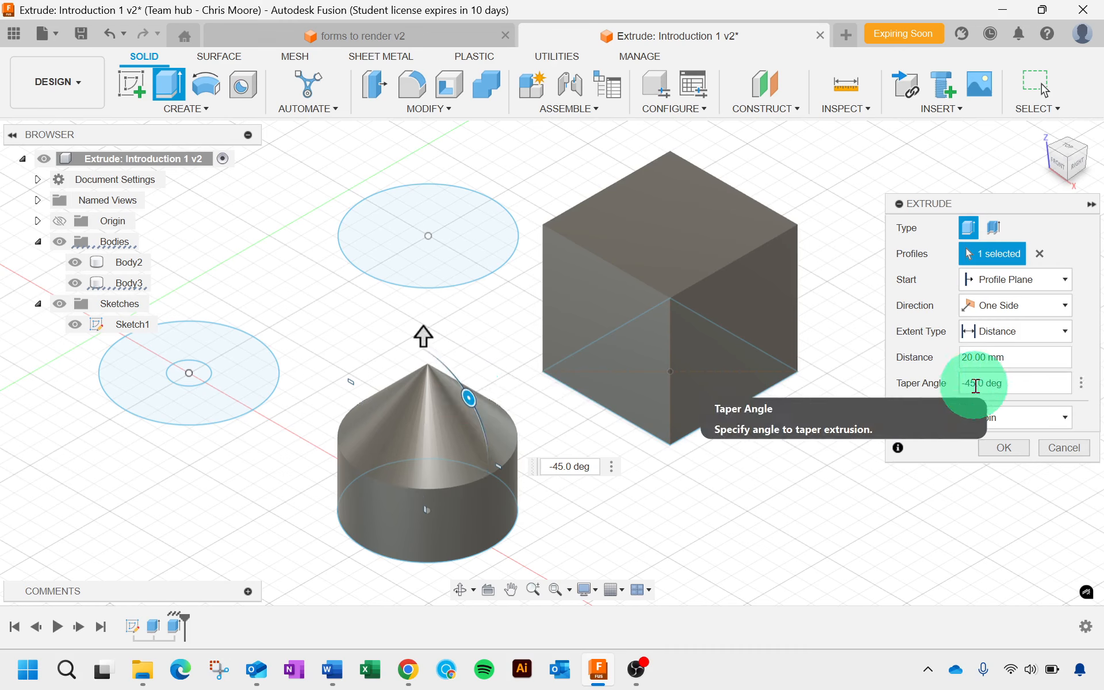
pyautogui.click(1060, 416)
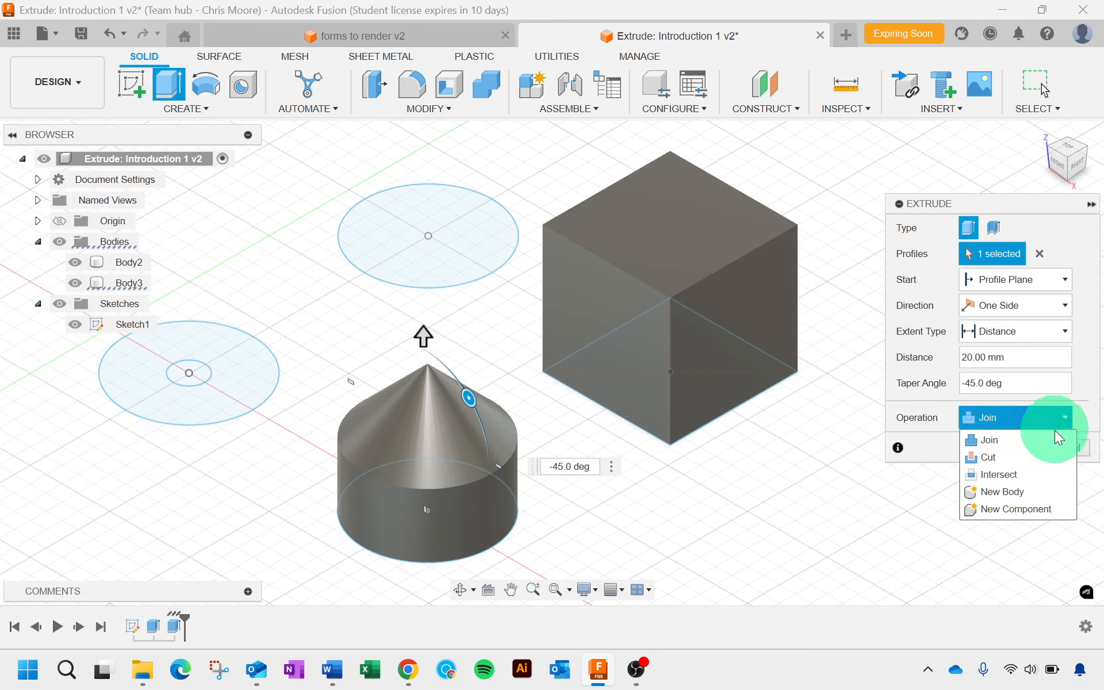
pyautogui.click(1044, 490)
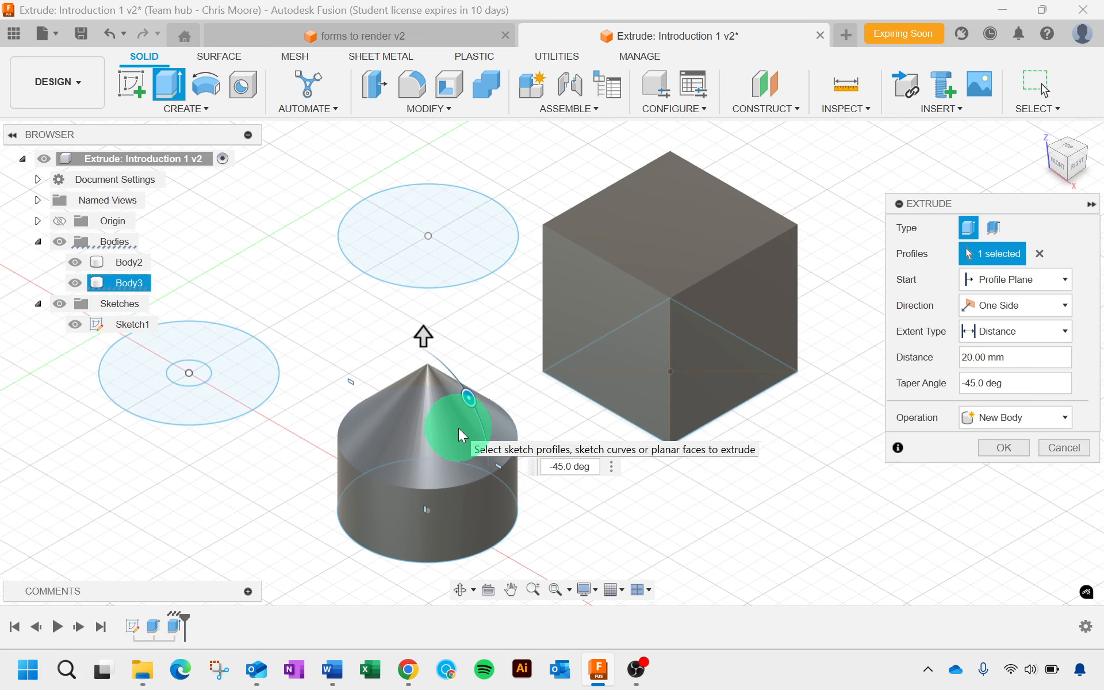
pyautogui.click(998, 449)
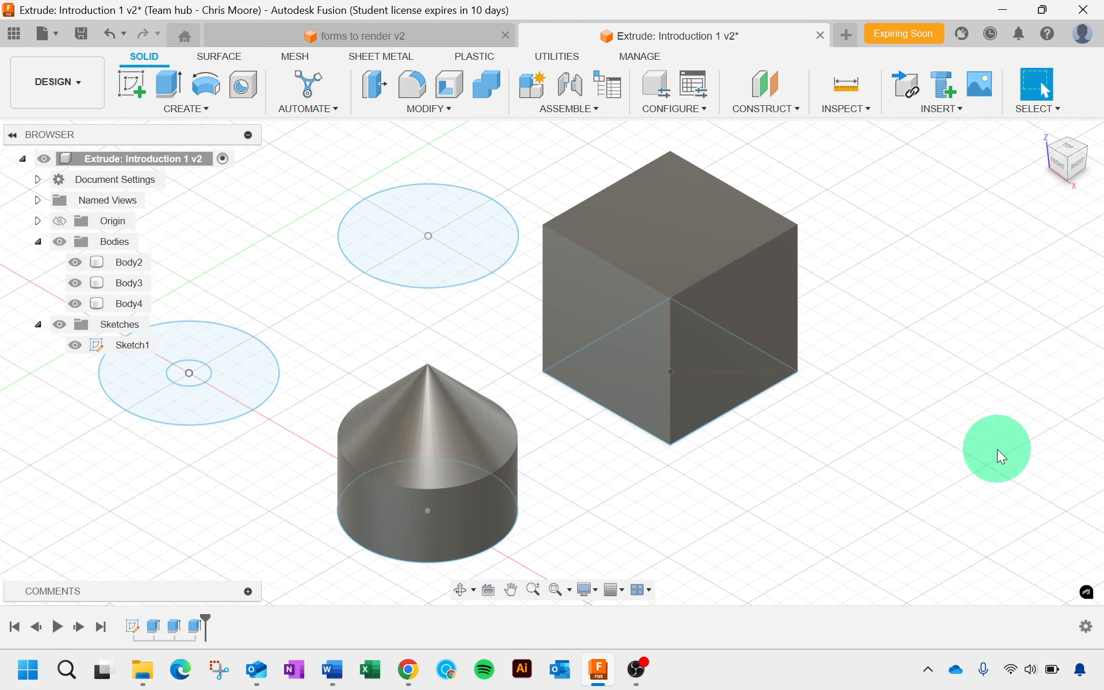
pyautogui.click(591, 302)
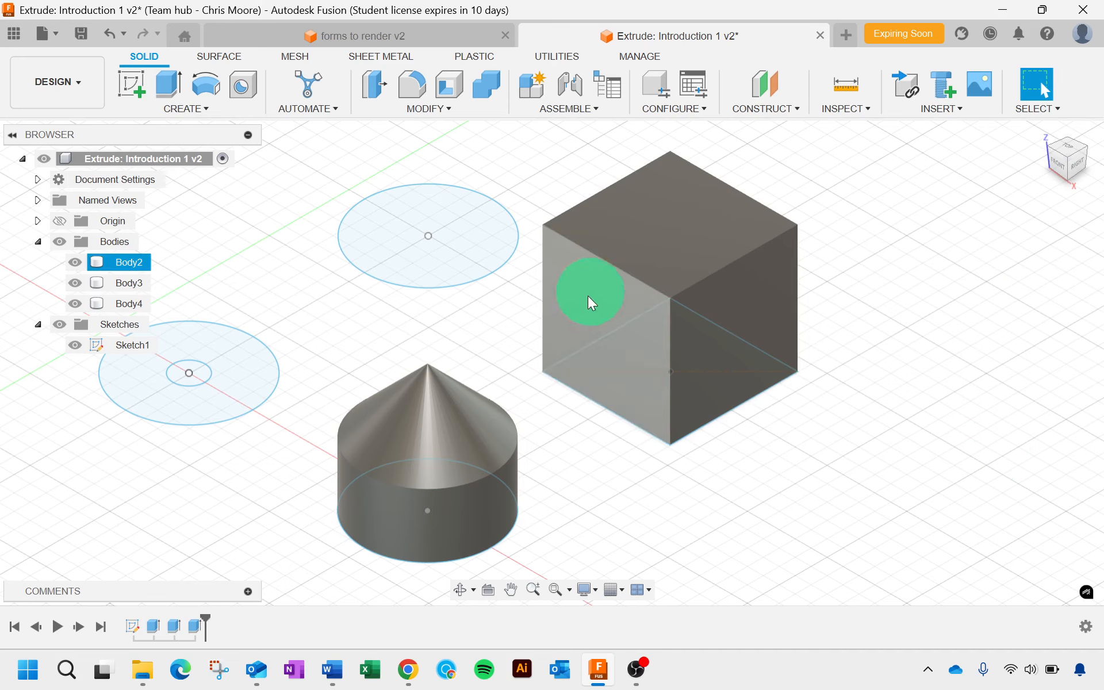
pyautogui.click(587, 352)
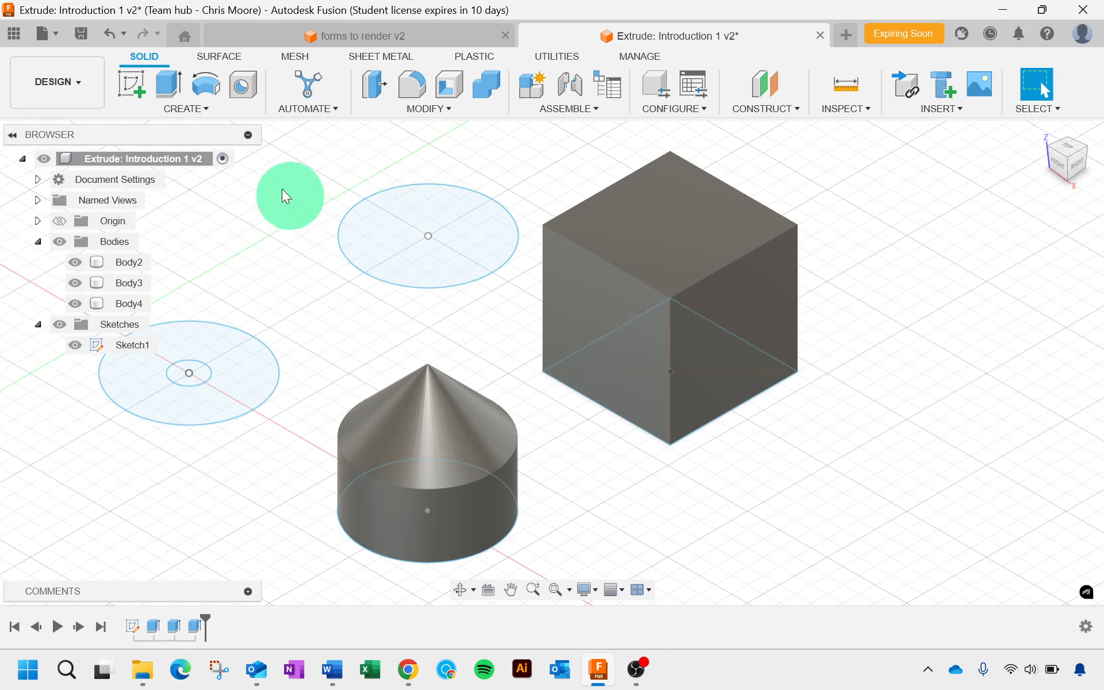
# Step: Start a new sketch on the cube's front face
pyautogui.click(130, 84)
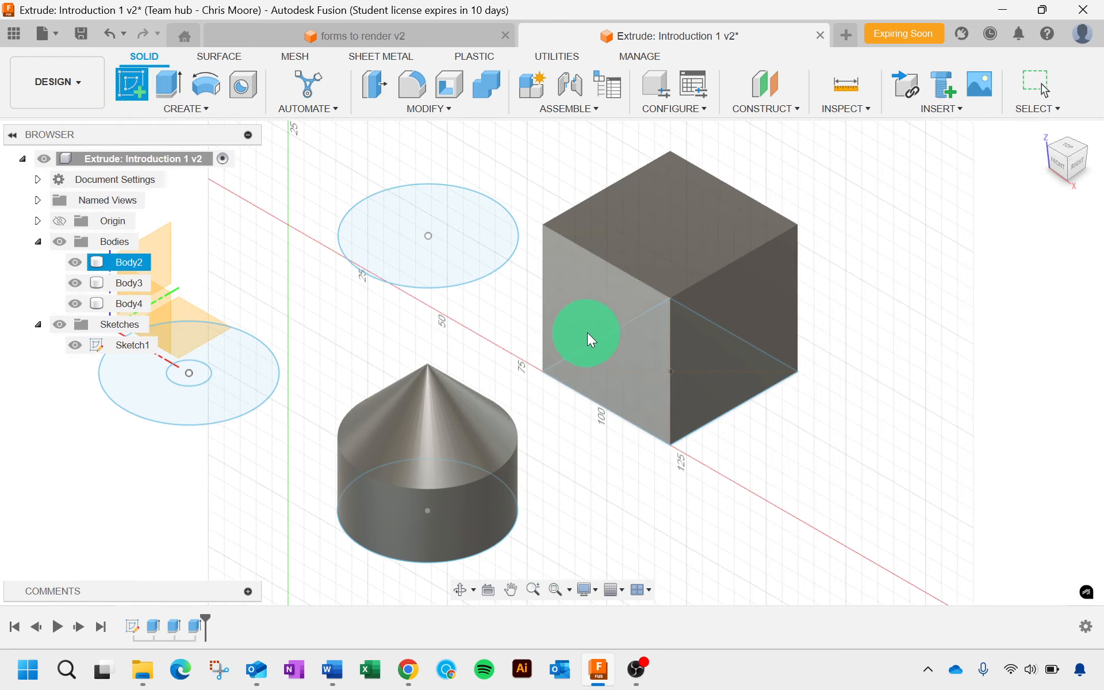
pyautogui.click(593, 328)
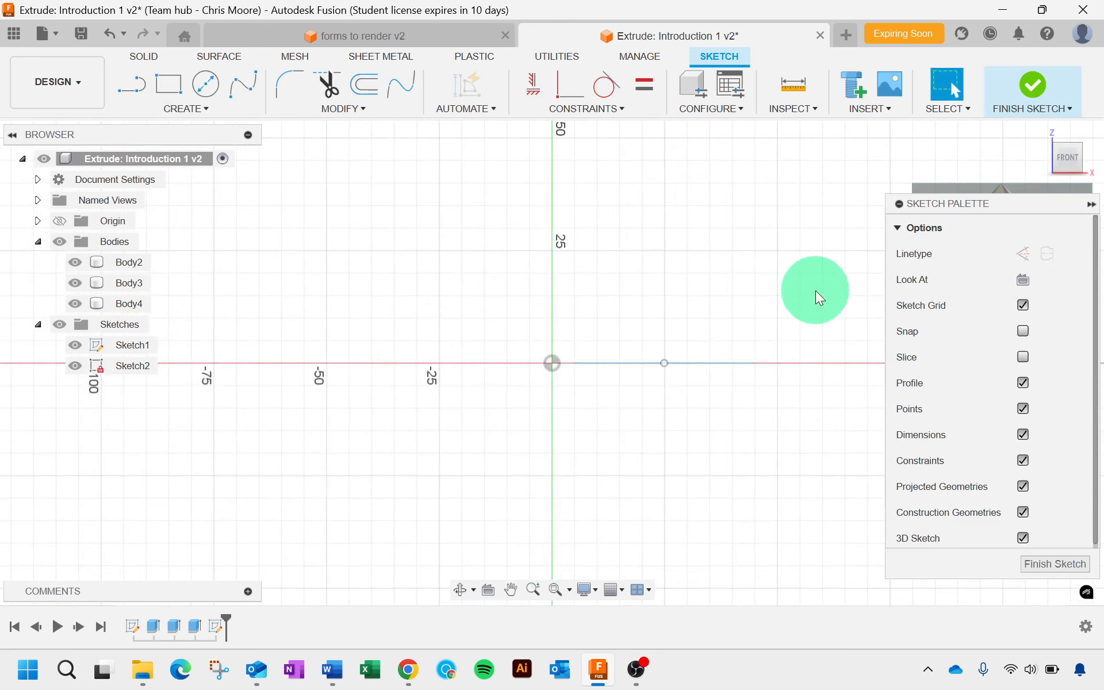
pyautogui.moveTo(813, 299)
pyautogui.mouseDown(button='middle')
pyautogui.moveTo(633, 288)
pyautogui.moveTo(327, 318)
pyautogui.mouseUp(button='middle')
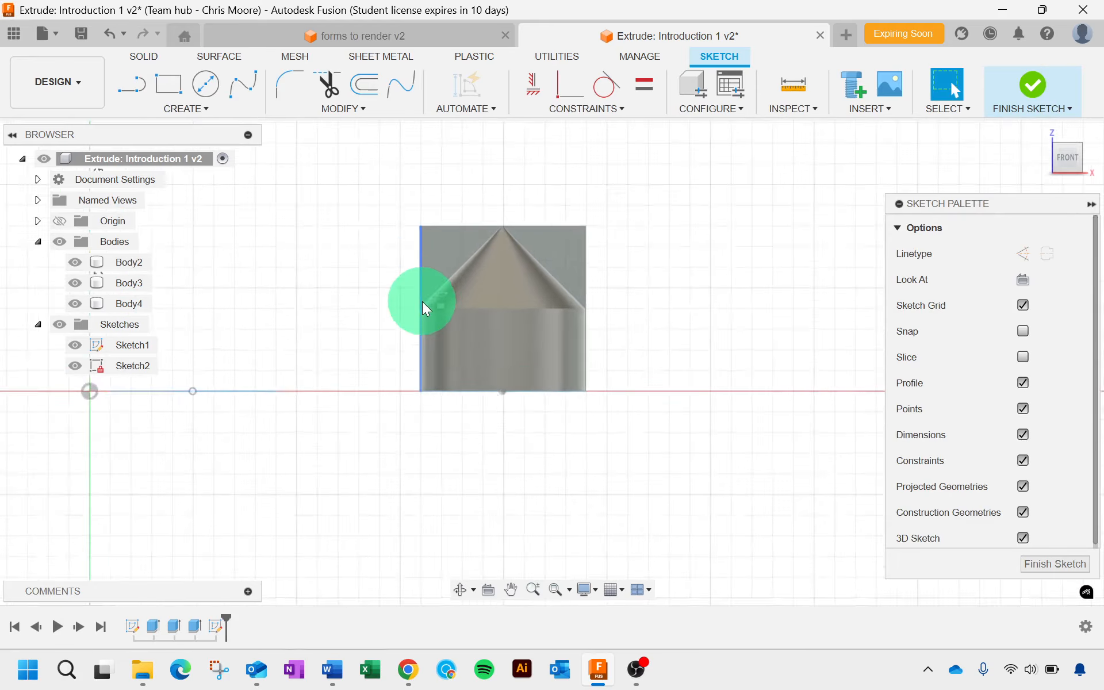
pyautogui.scroll(3, 414, 296)
pyautogui.moveTo(412, 296); pyautogui.dragTo(285, 325, button='middle')
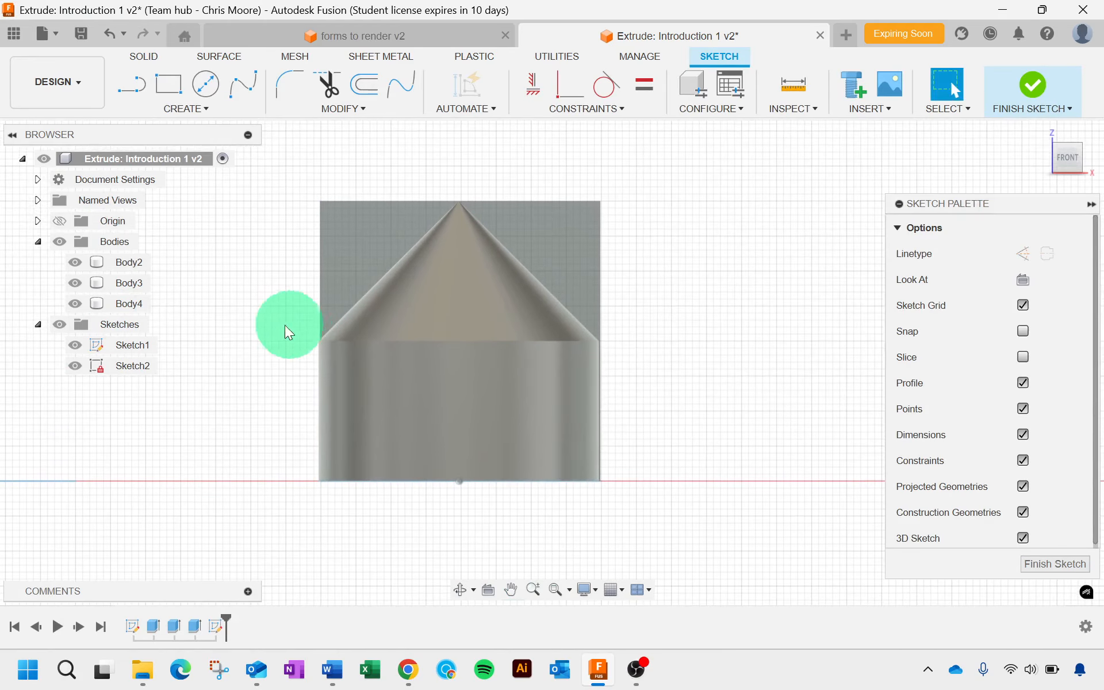
# Step: Hide the cone and short cylinder bodies so only the cube remains shown behind the sketch
pyautogui.click(75, 302)
pyautogui.click(73, 283)
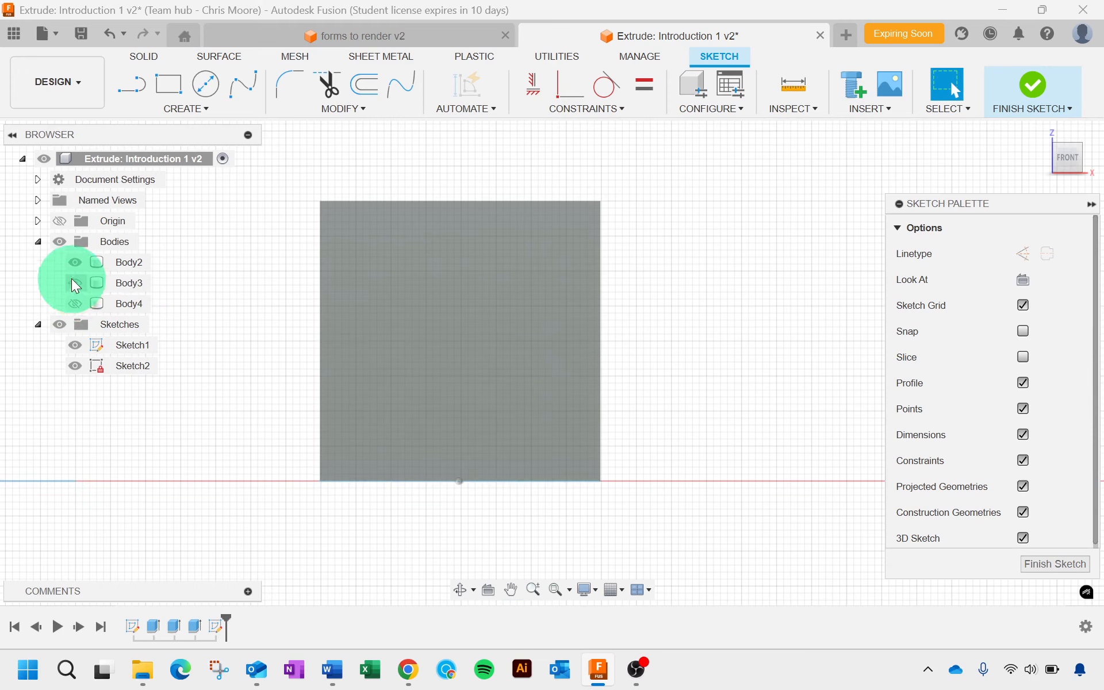
pyautogui.click(38, 241)
pyautogui.click(39, 241)
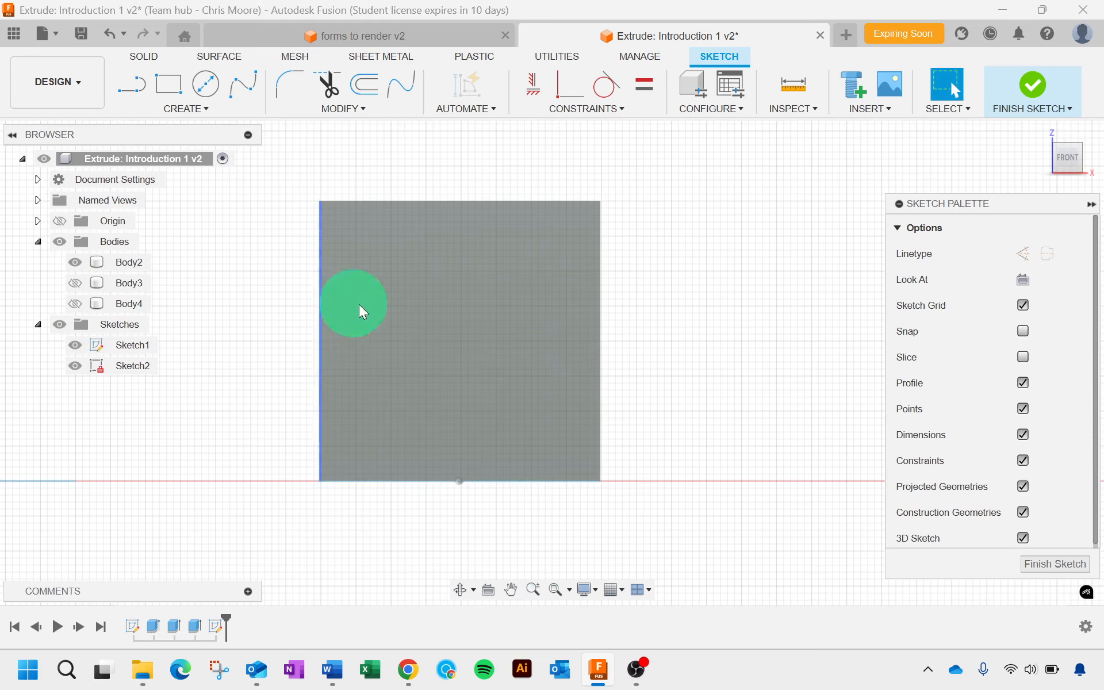
# Step: Draw a nearly square two-point rectangle of about 326 mm² inside the cube's front face and finish the sketch
pyautogui.click(169, 85)
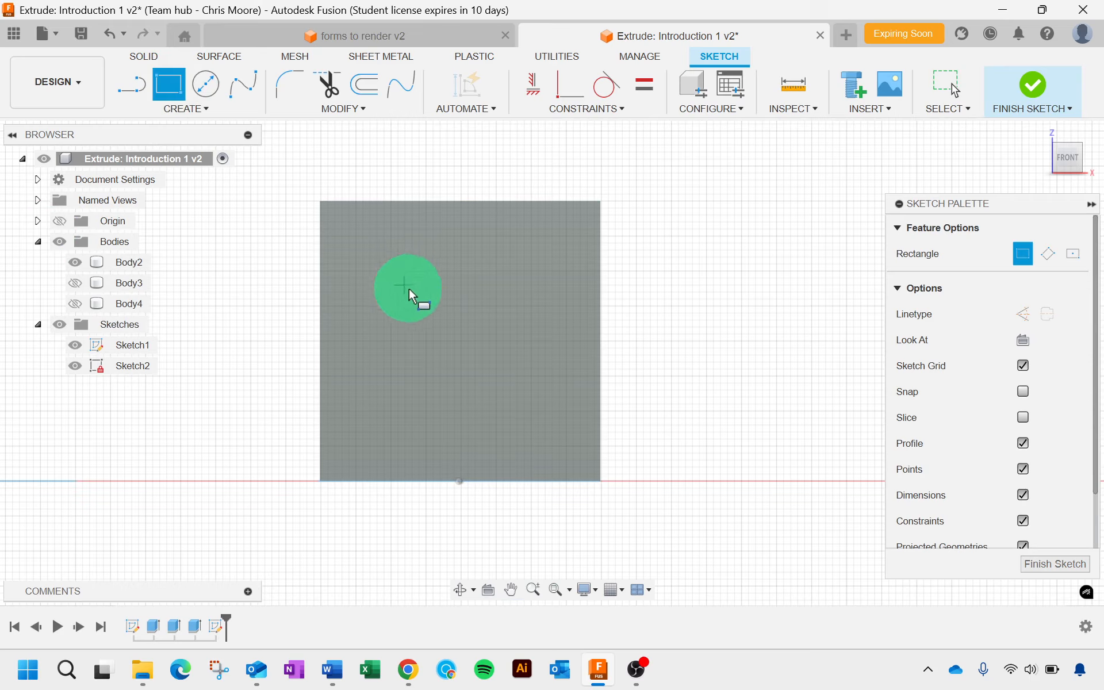
pyautogui.click(393, 279)
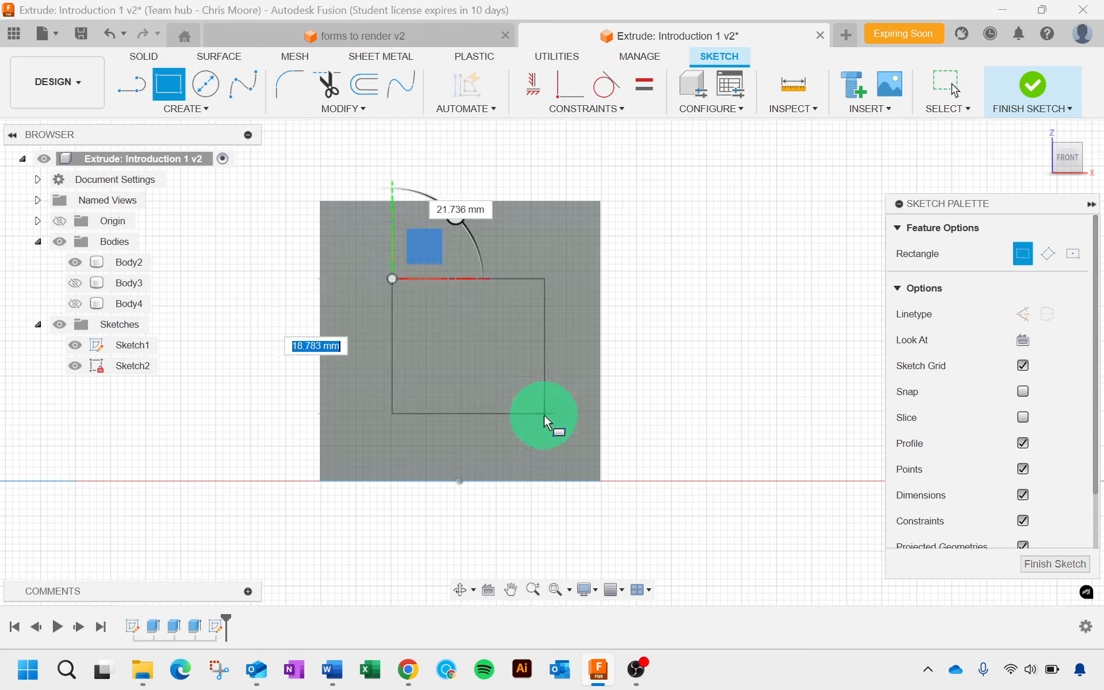
pyautogui.click(520, 404)
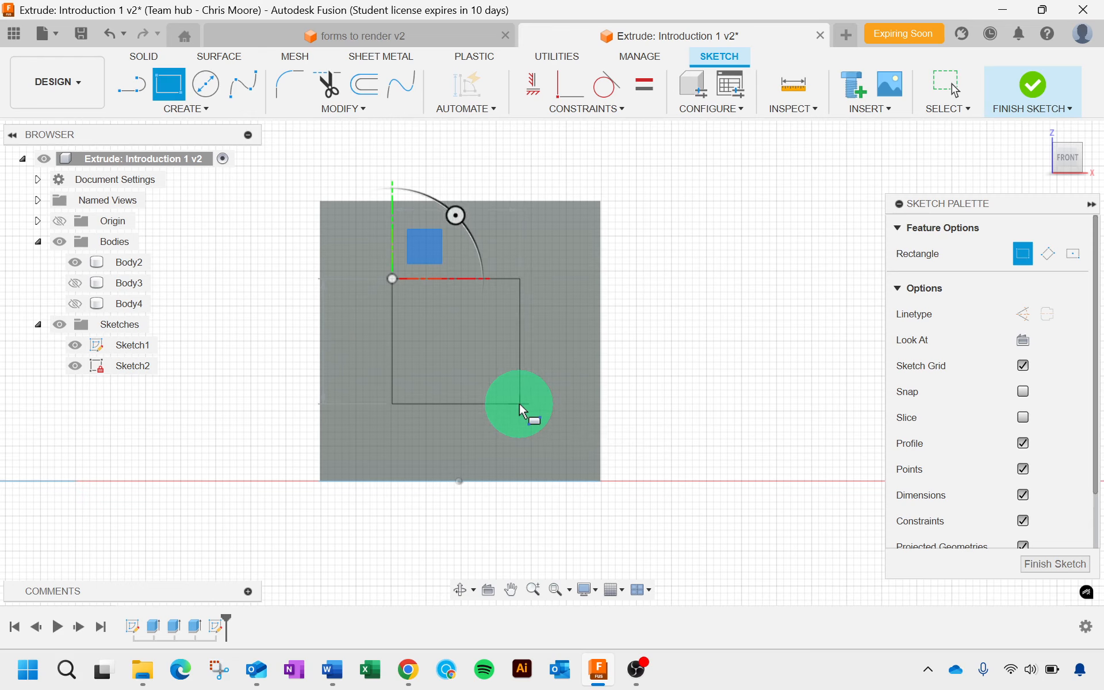
pyautogui.click(1046, 133)
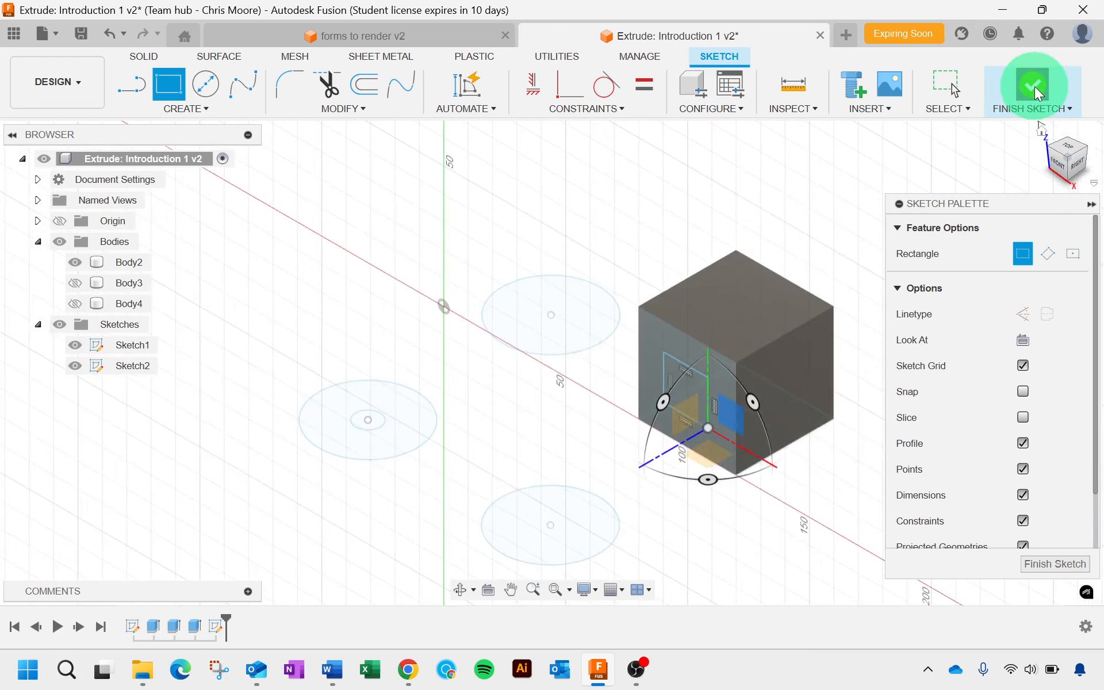
pyautogui.click(1034, 87)
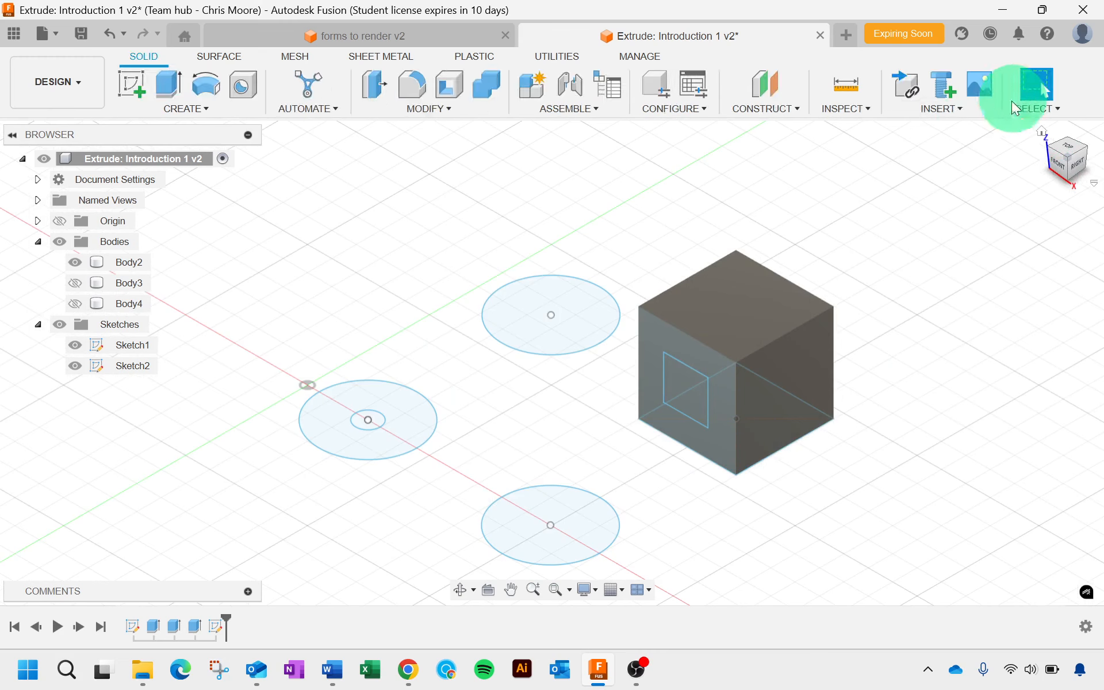
# Step: Extrude the rectangle profile -80 mm as a Cut through the cube
pyautogui.click(168, 81)
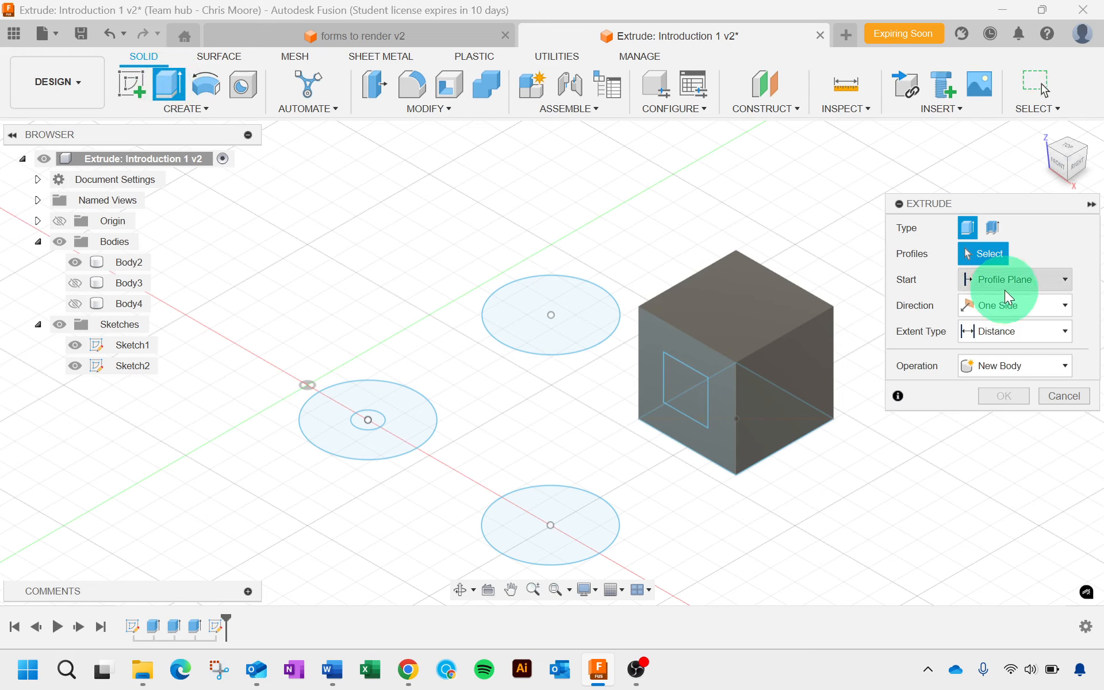
pyautogui.click(678, 392)
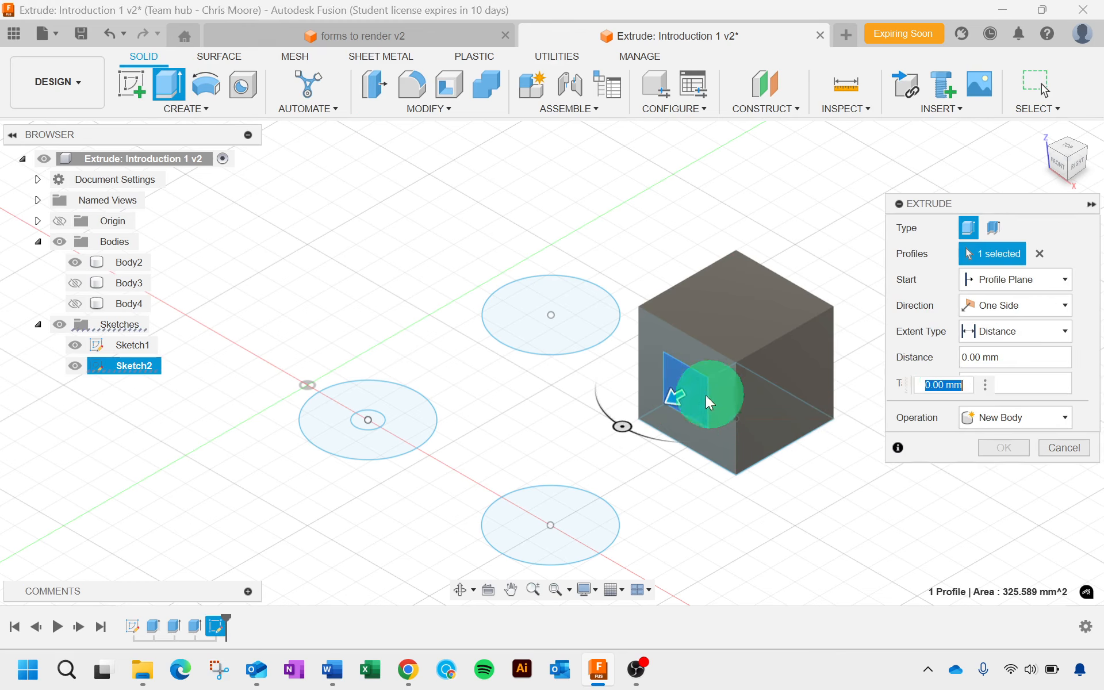
pyautogui.moveTo(665, 394); pyautogui.dragTo(739, 381)
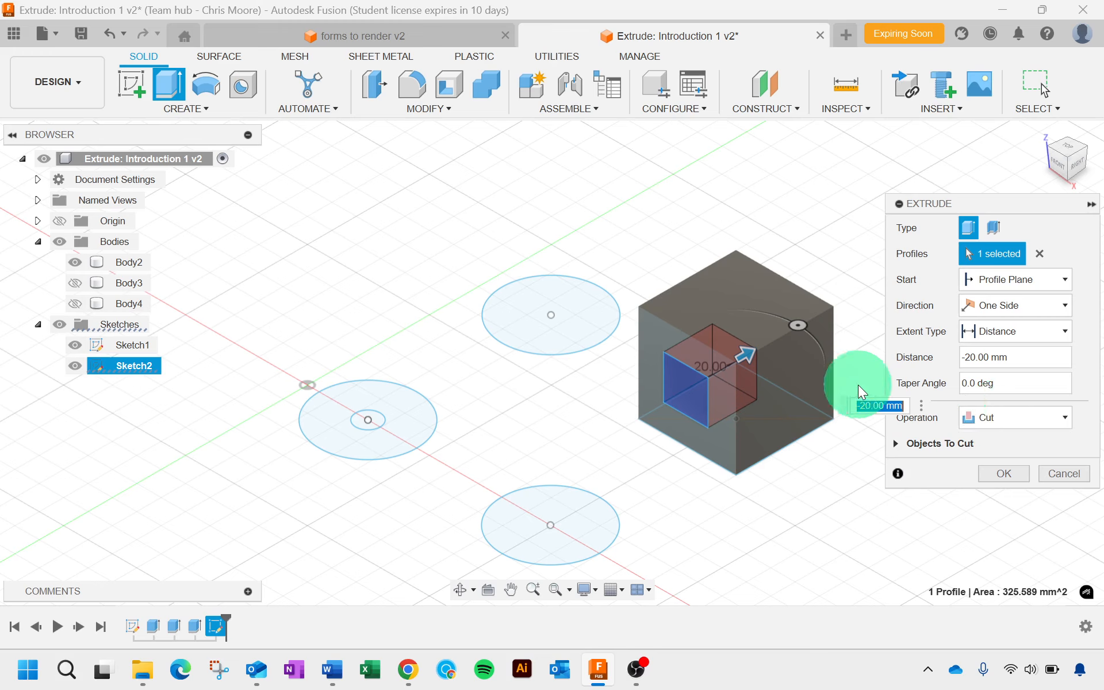
pyautogui.moveTo(743, 354); pyautogui.dragTo(909, 287)
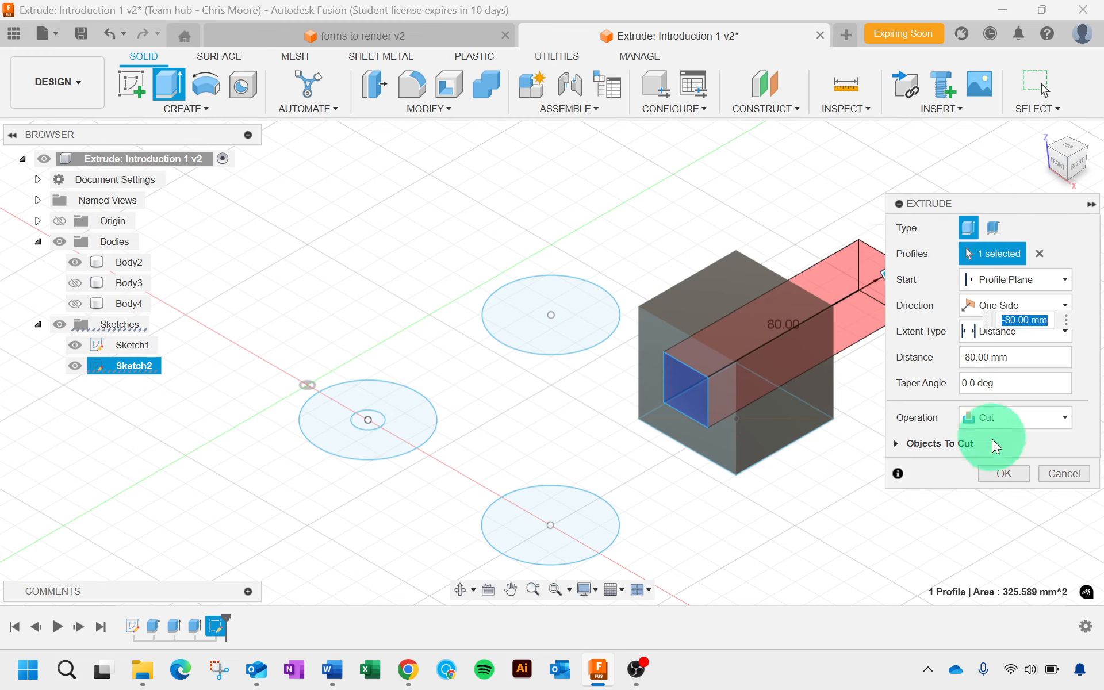
pyautogui.click(1004, 473)
# Step: Show the short cylinder and cone bodies again
pyautogui.scroll(3, 730, 433)
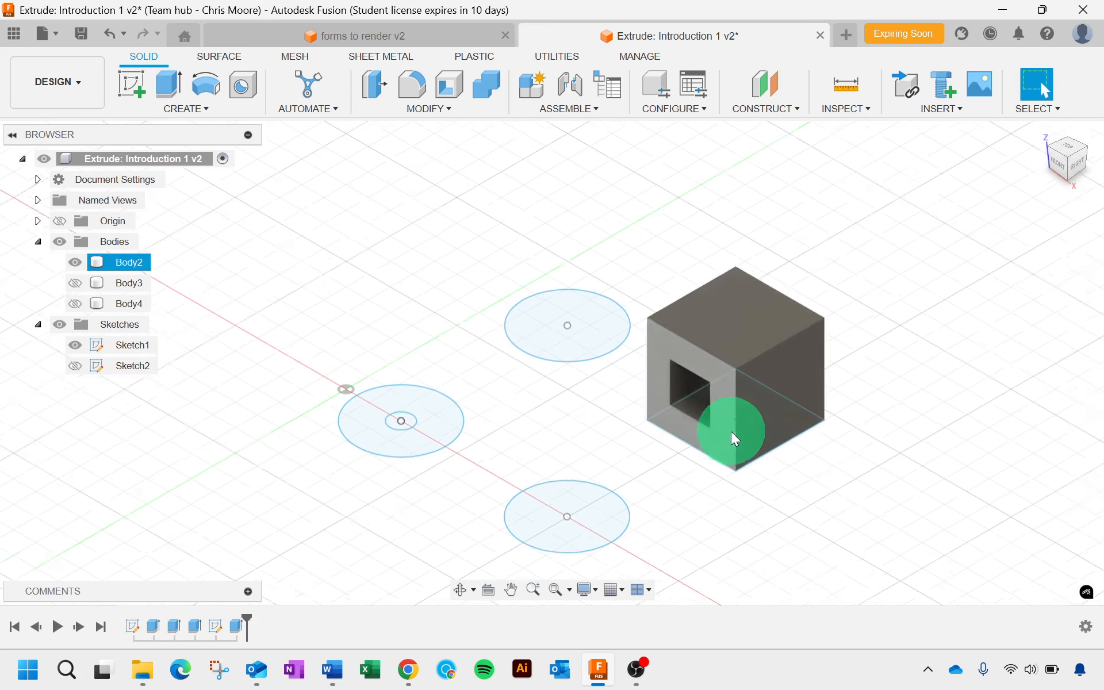
pyautogui.keyDown('shift'); pyautogui.moveTo(721, 436); pyautogui.dragTo(649, 395, button='middle'); pyautogui.keyUp('shift')
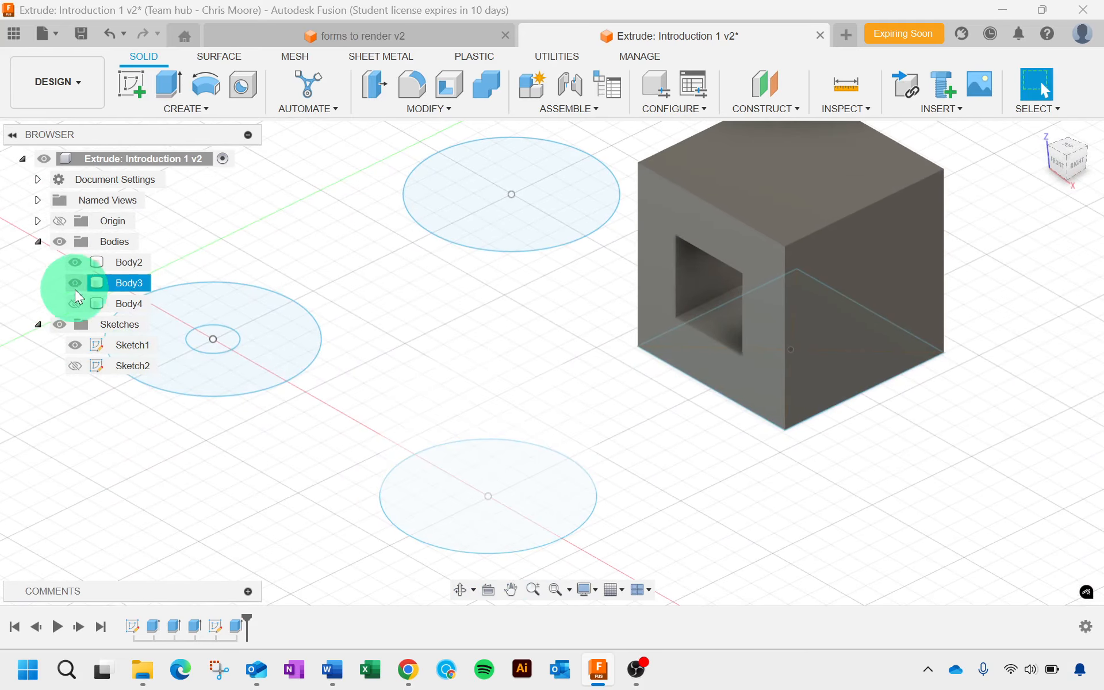
pyautogui.click(75, 284)
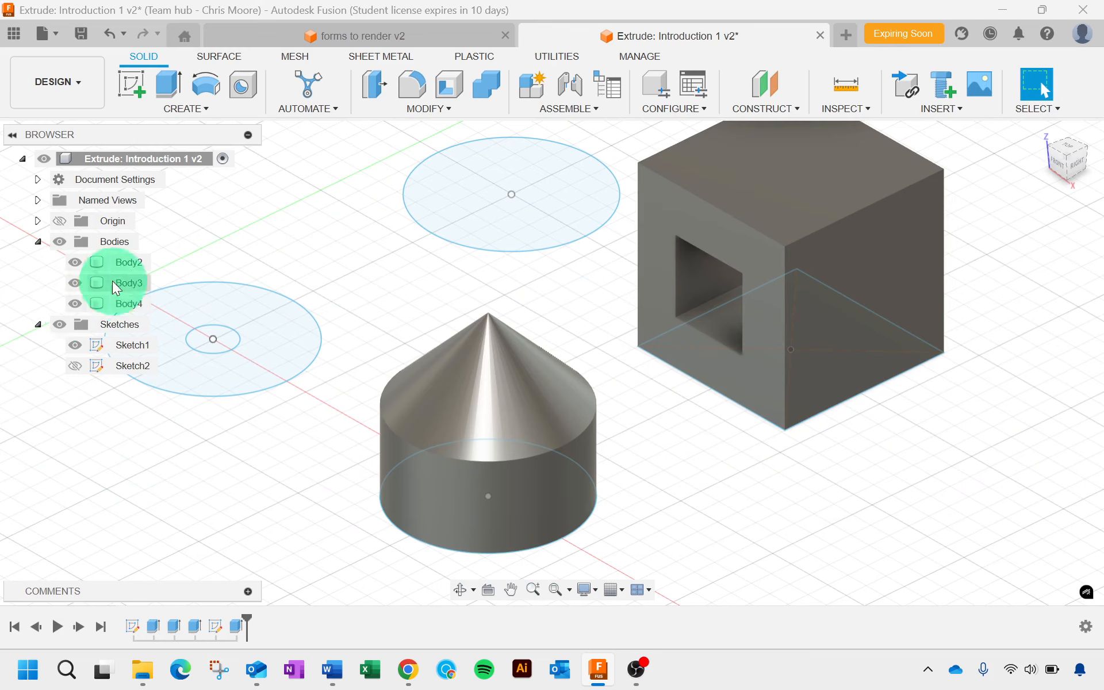
pyautogui.click(84, 290)
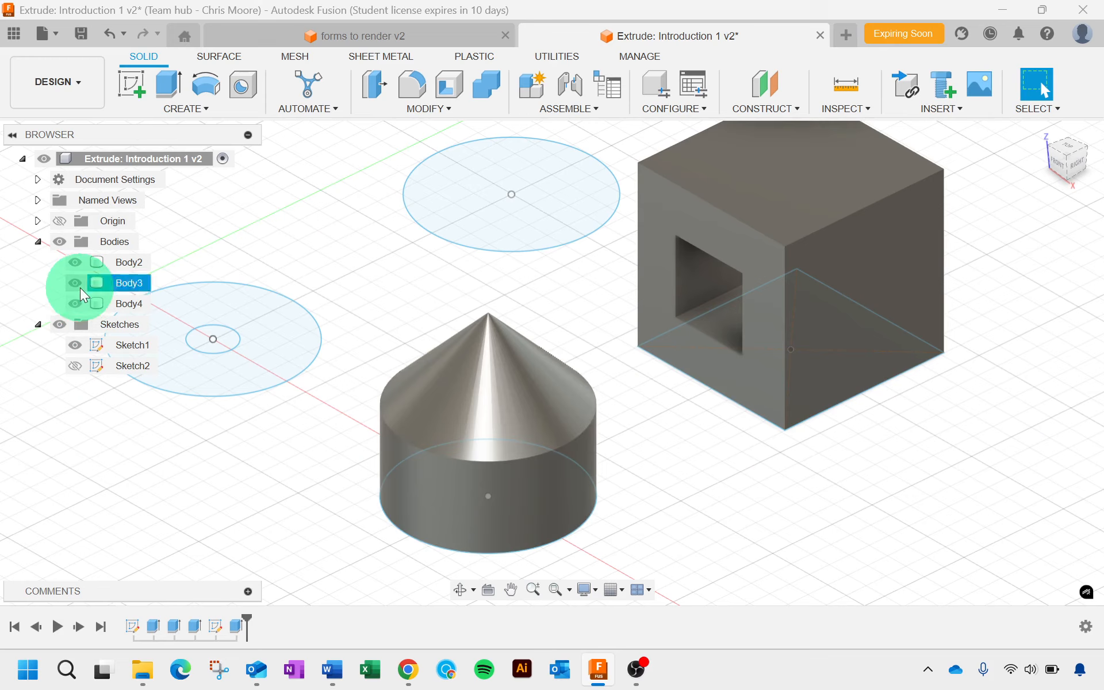
pyautogui.click(363, 285)
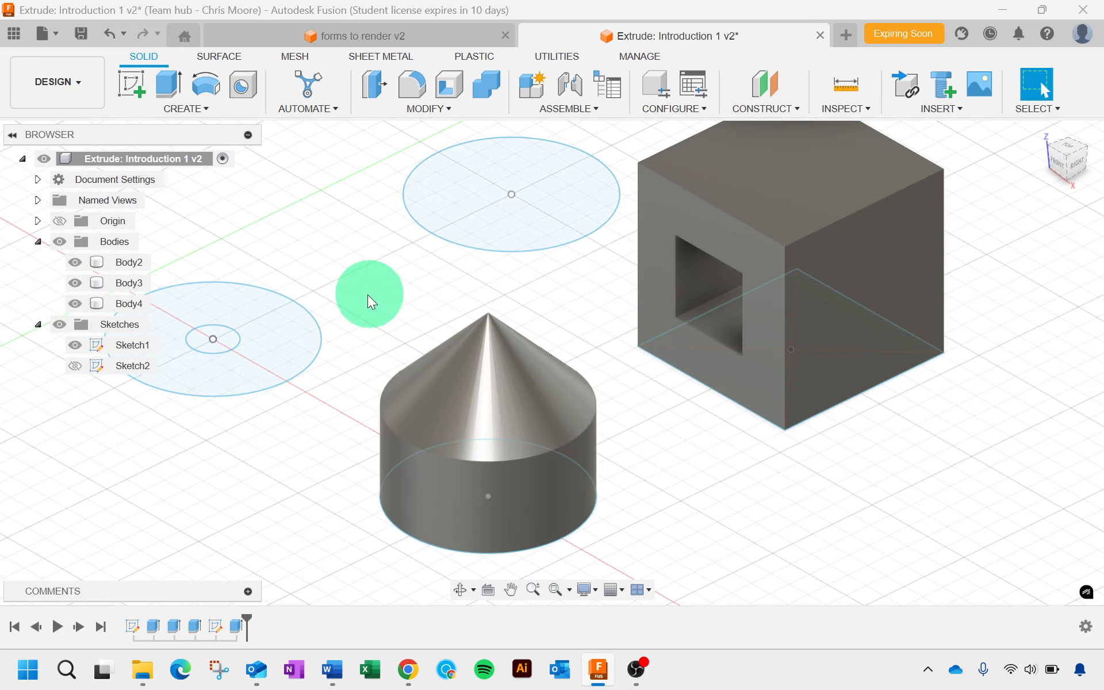
pyautogui.click(106, 347)
pyautogui.click(408, 291)
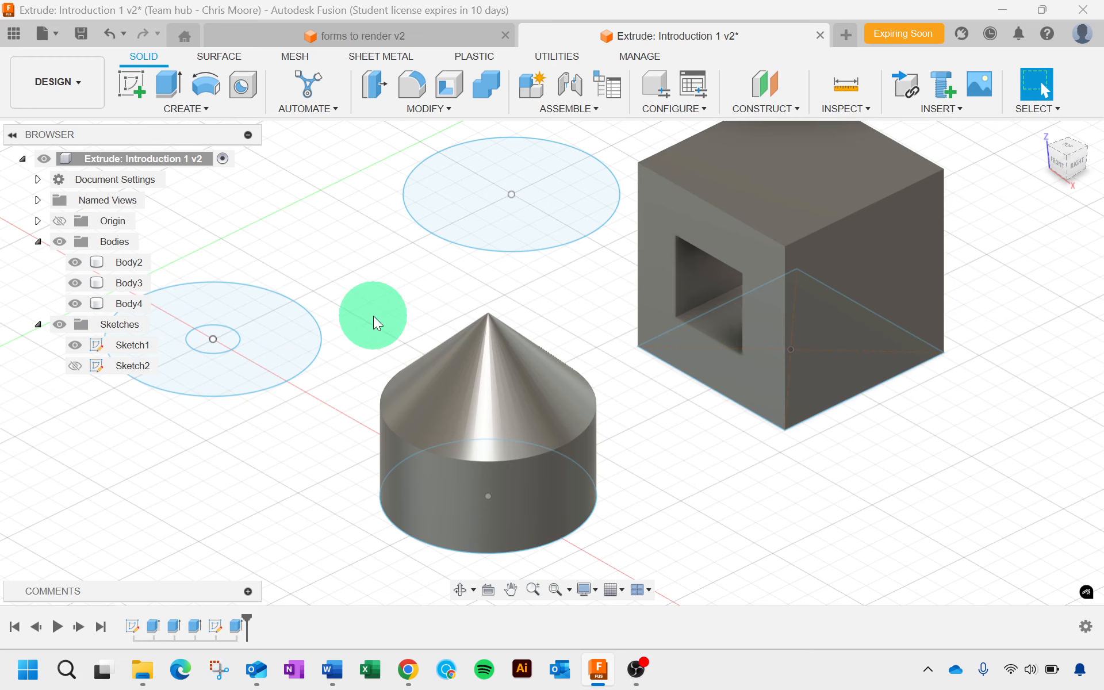
# Step: Extrude the concentric ring and inner circle profiles together 20 mm as a new body, starting from a 20 mm offset
pyautogui.moveTo(378, 308); pyautogui.dragTo(430, 344, button='middle')
pyautogui.scroll(-3, 409, 347)
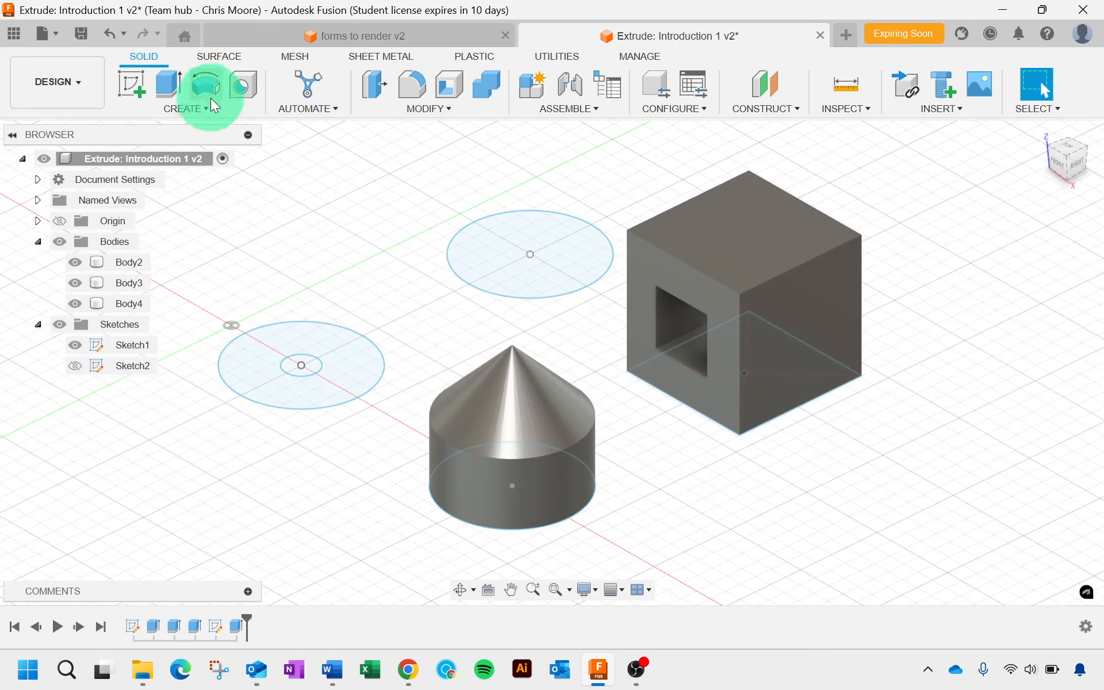
pyautogui.click(167, 88)
pyautogui.click(326, 328)
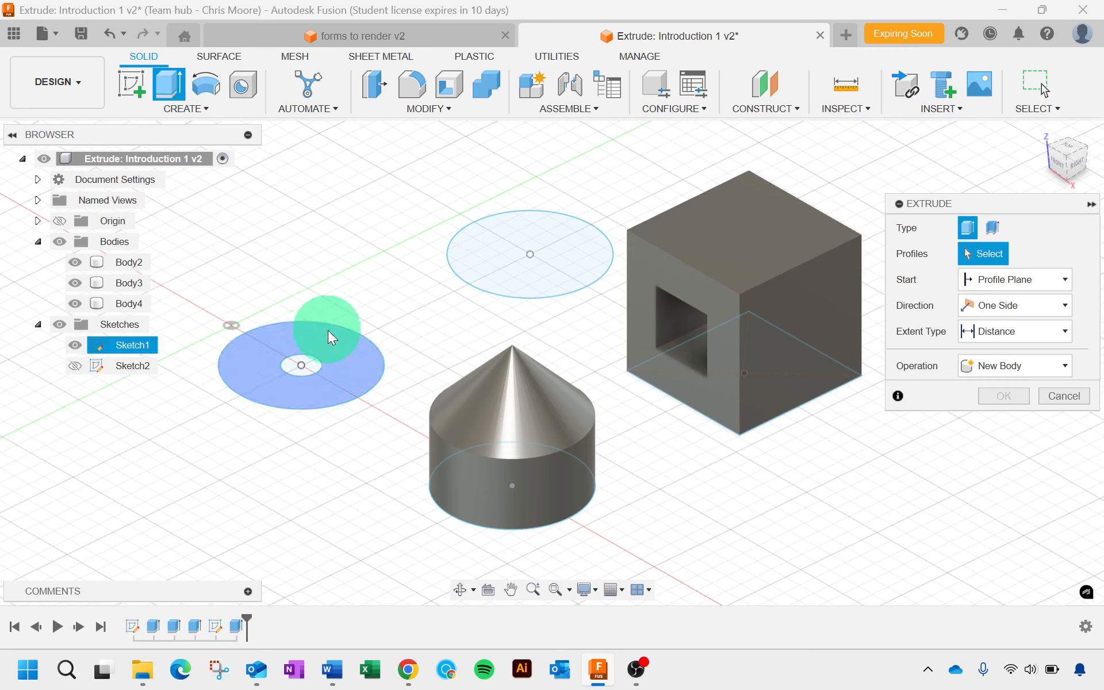
pyautogui.click(301, 367)
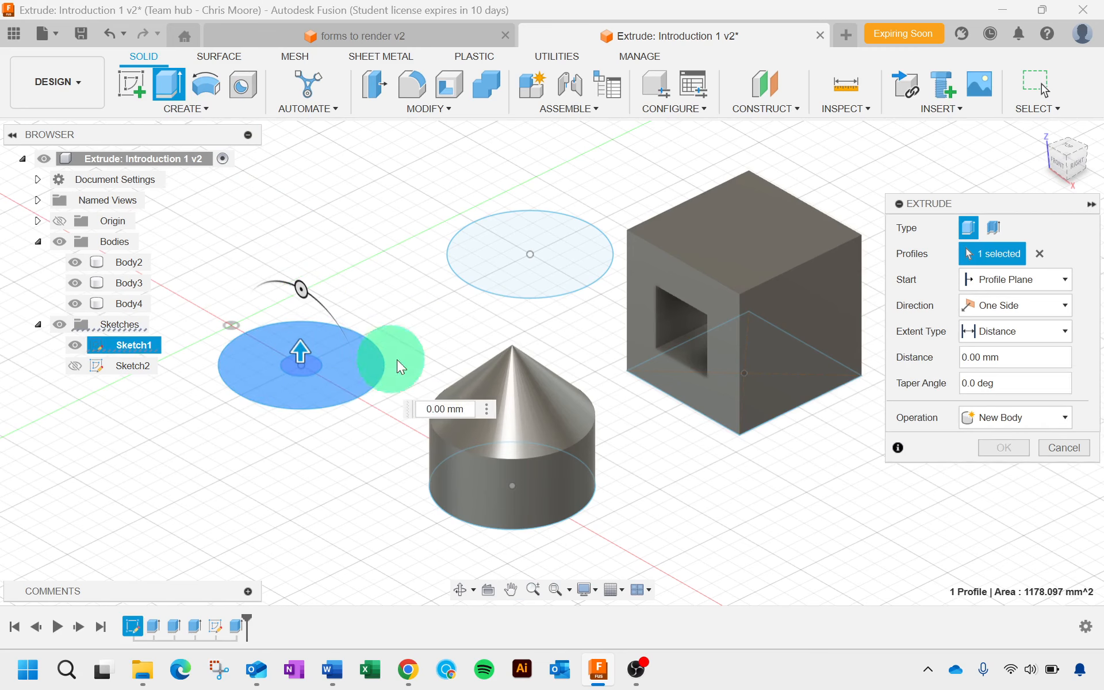
pyautogui.click(989, 278)
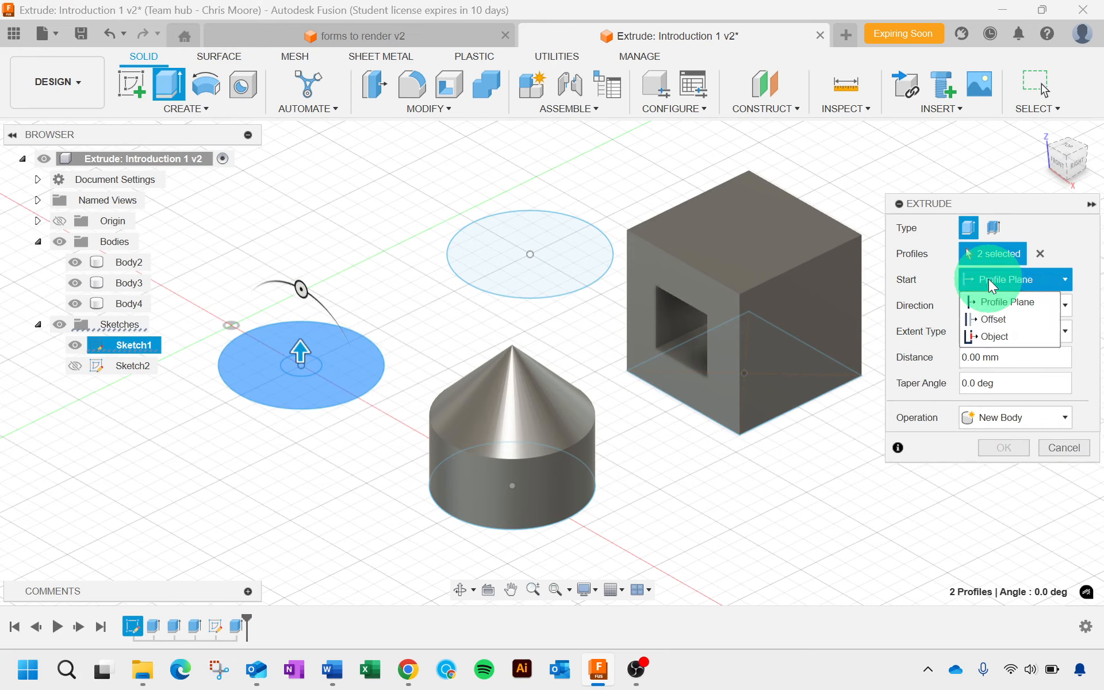
pyautogui.click(995, 321)
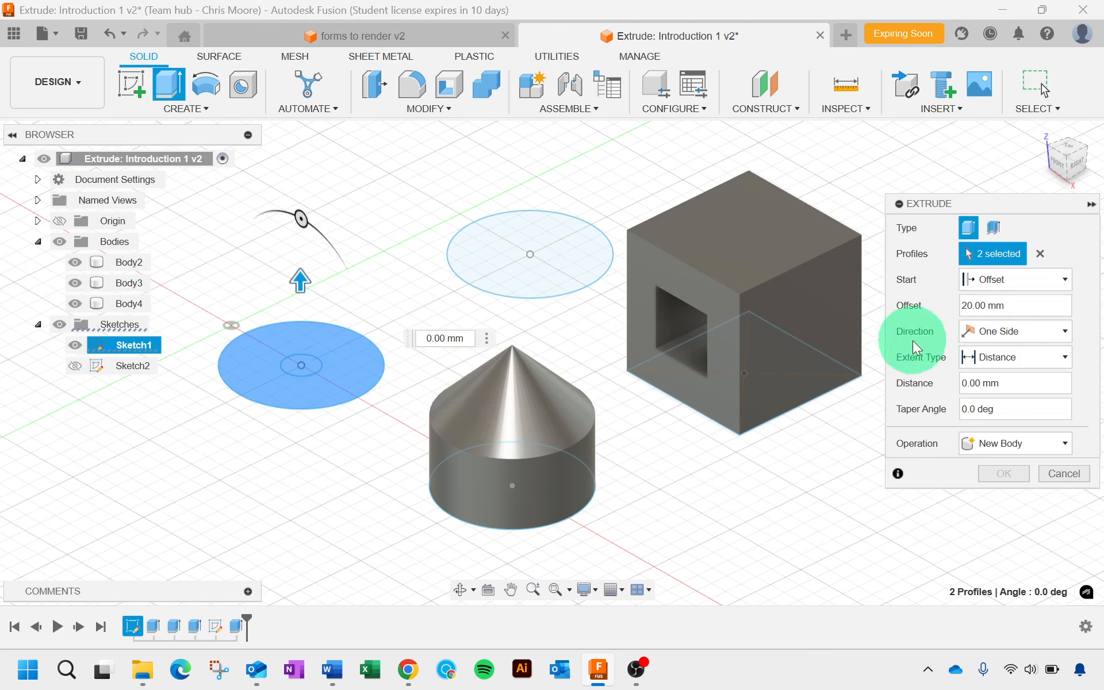
pyautogui.click(963, 386)
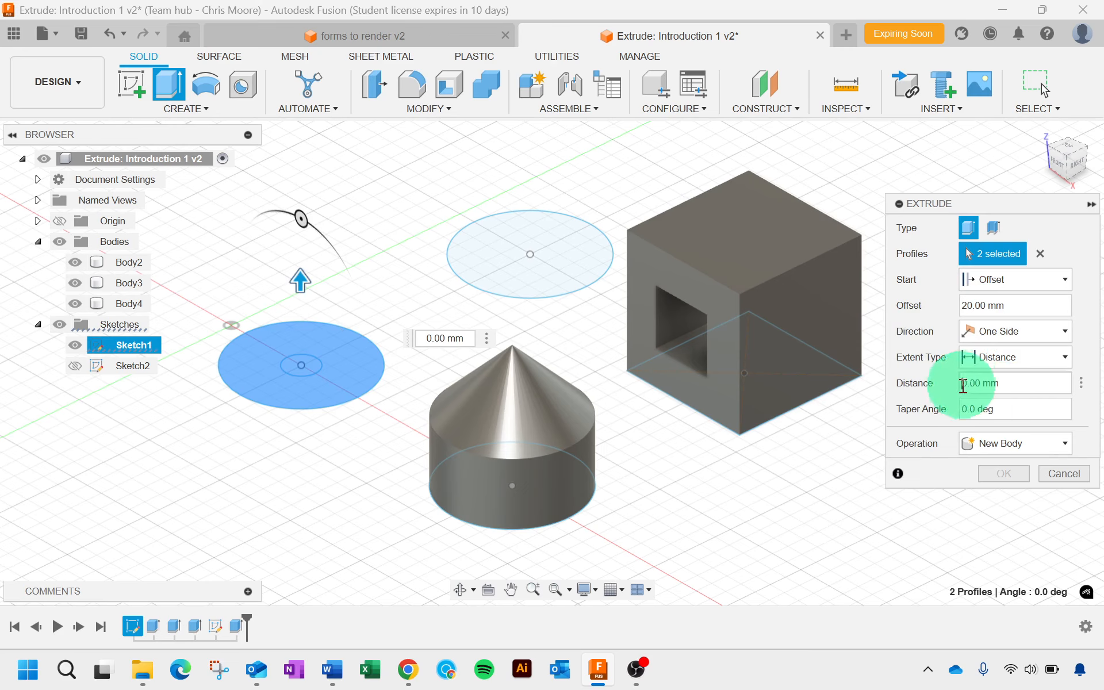
pyautogui.write('20')
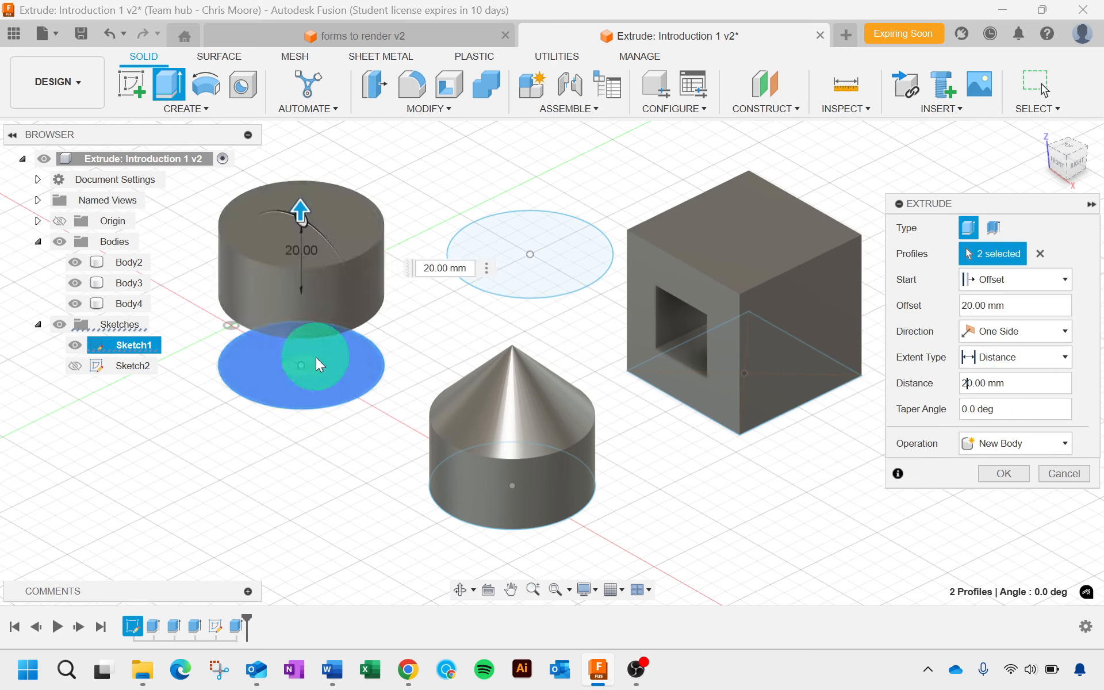
pyautogui.moveTo(316, 357)
pyautogui.keyDown('shift'); pyautogui.mouseDown(button='middle')
pyautogui.moveTo(322, 289)
pyautogui.moveTo(304, 370)
pyautogui.moveTo(315, 359)
pyautogui.mouseUp(button='middle'); pyautogui.keyUp('shift')
pyautogui.click(972, 381)
pyautogui.click(1005, 473)
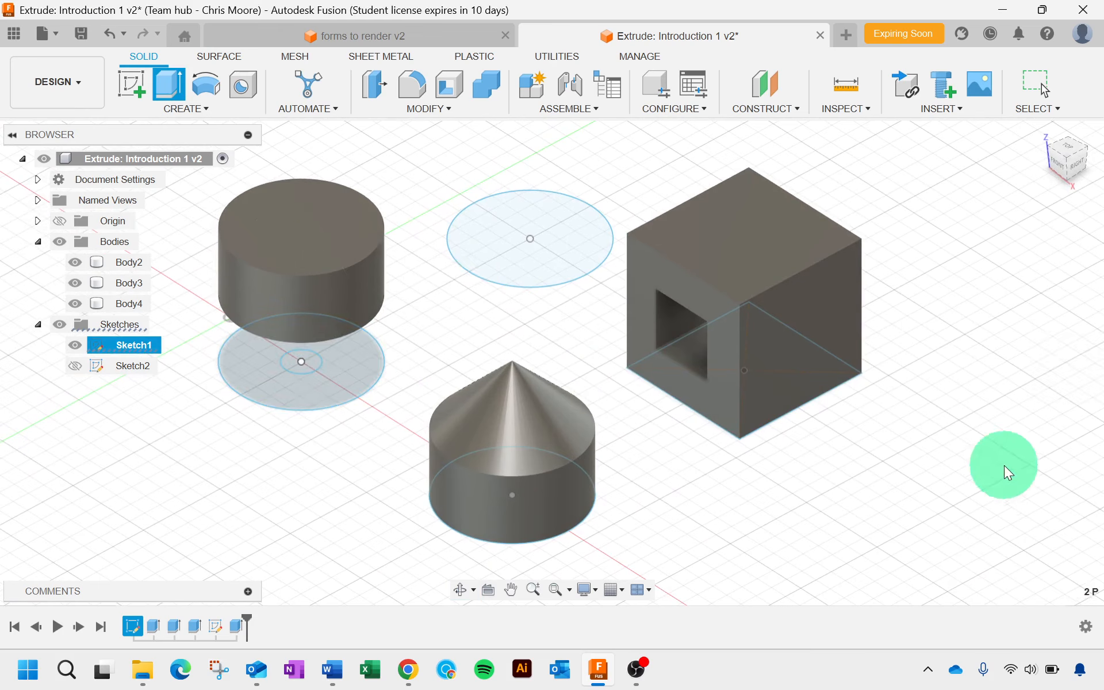
# Step: Set up an extrusion of the small inner circle, trying 400 mm with the Intersect operation, and set the operation to Join
pyautogui.click(168, 84)
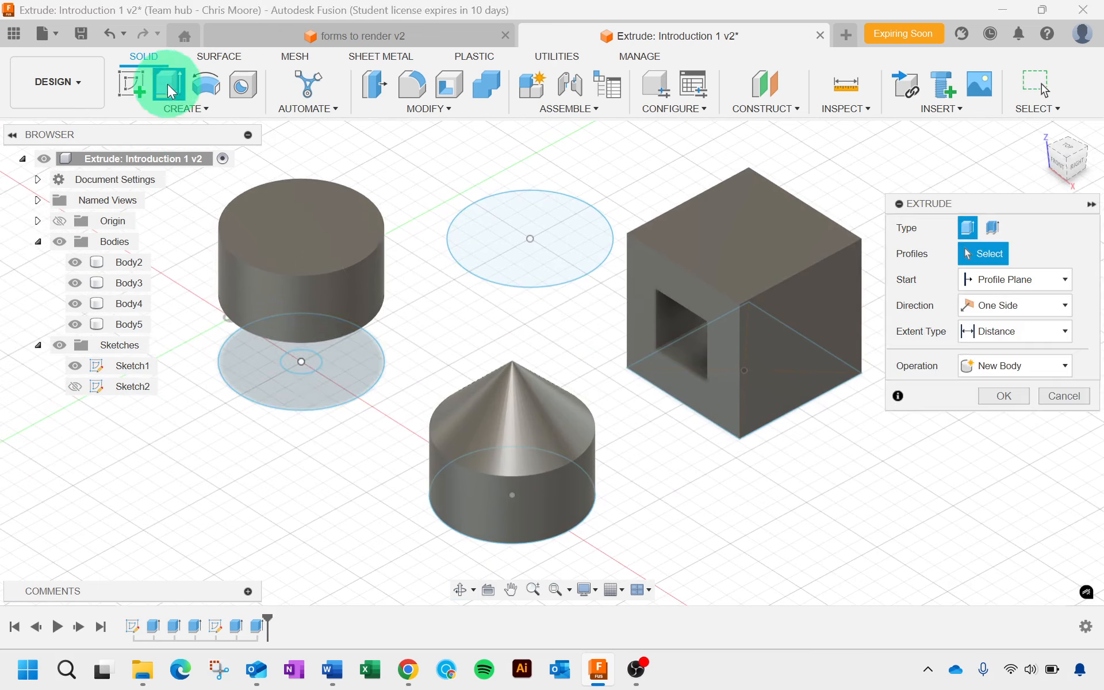
pyautogui.click(294, 364)
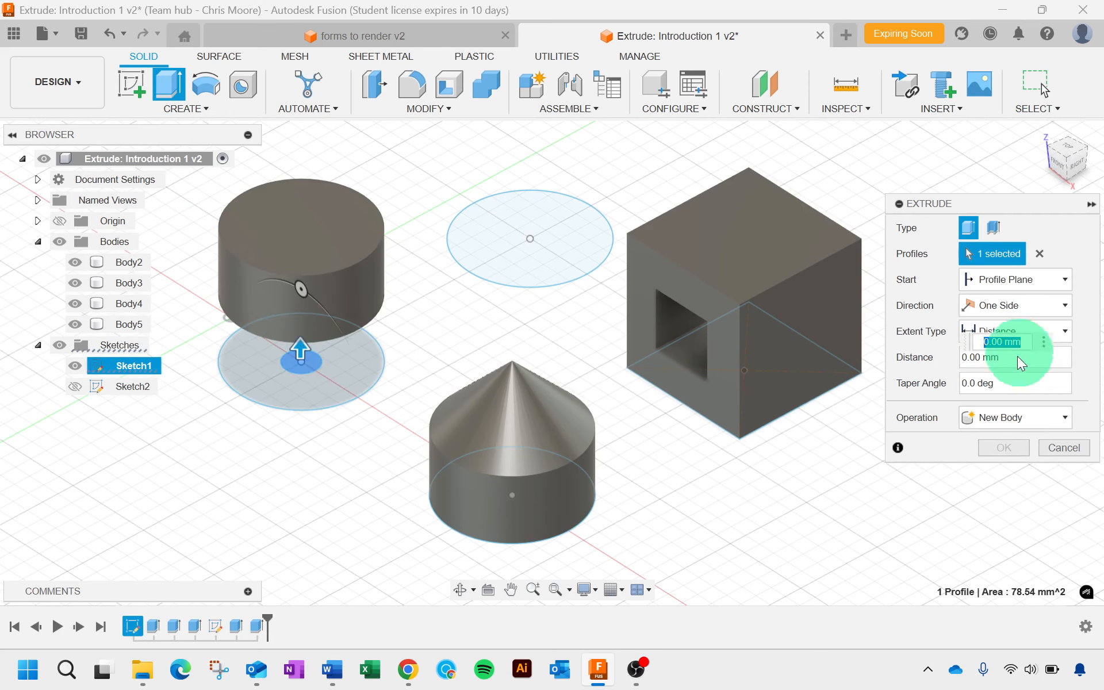
pyautogui.click(964, 356)
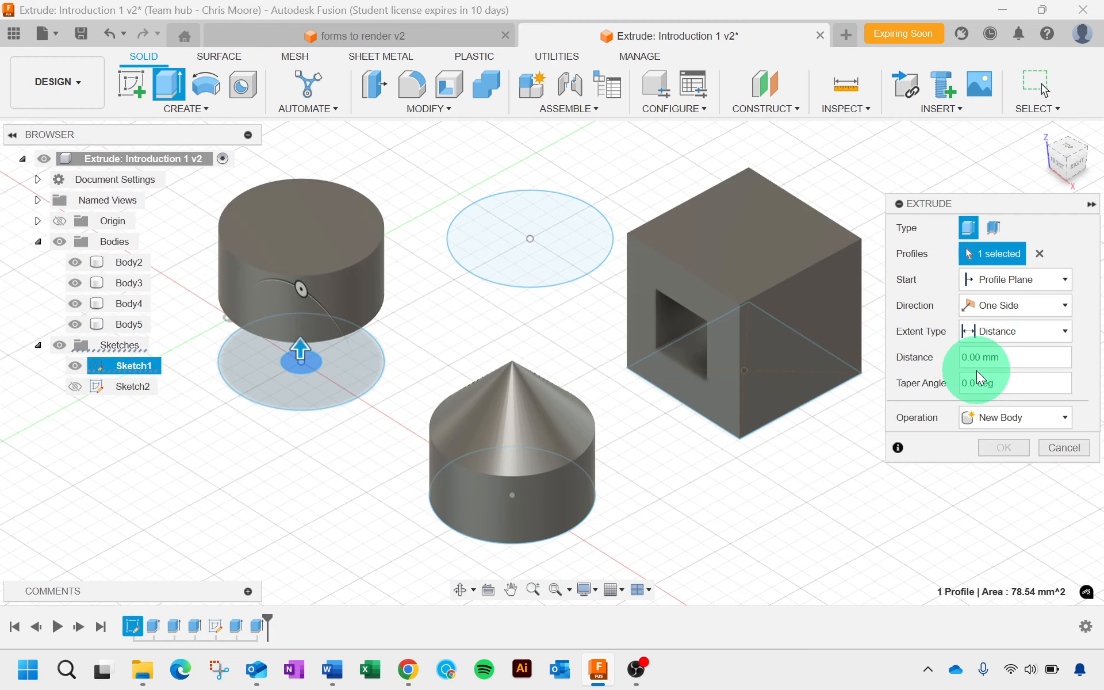
pyautogui.write('40')
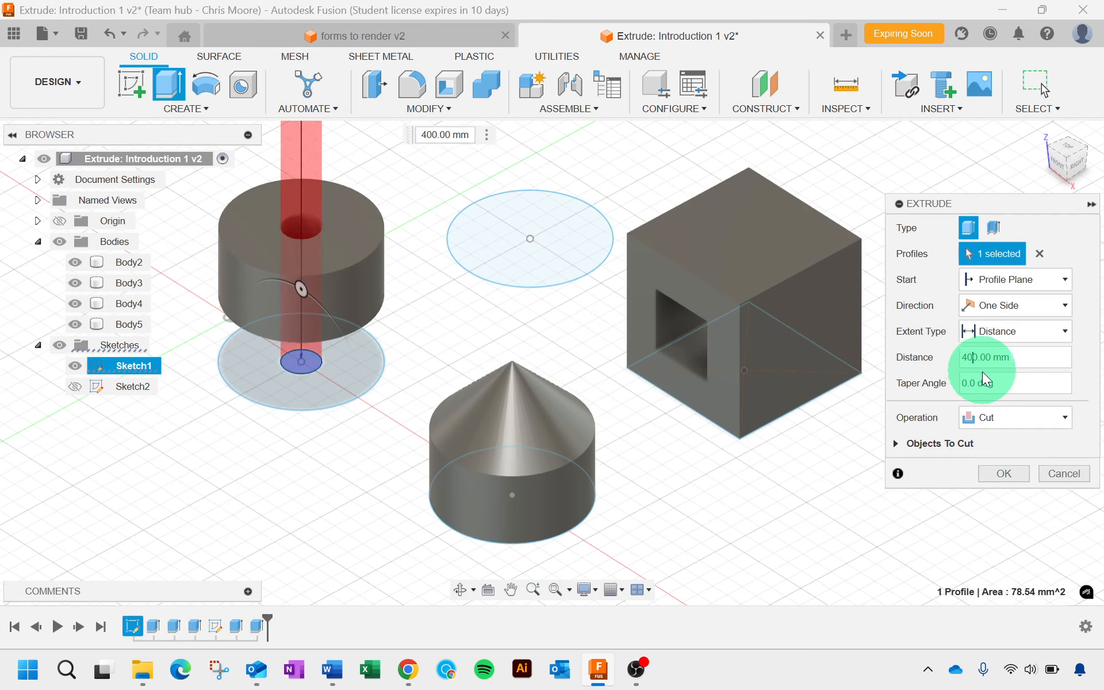
pyautogui.click(1022, 414)
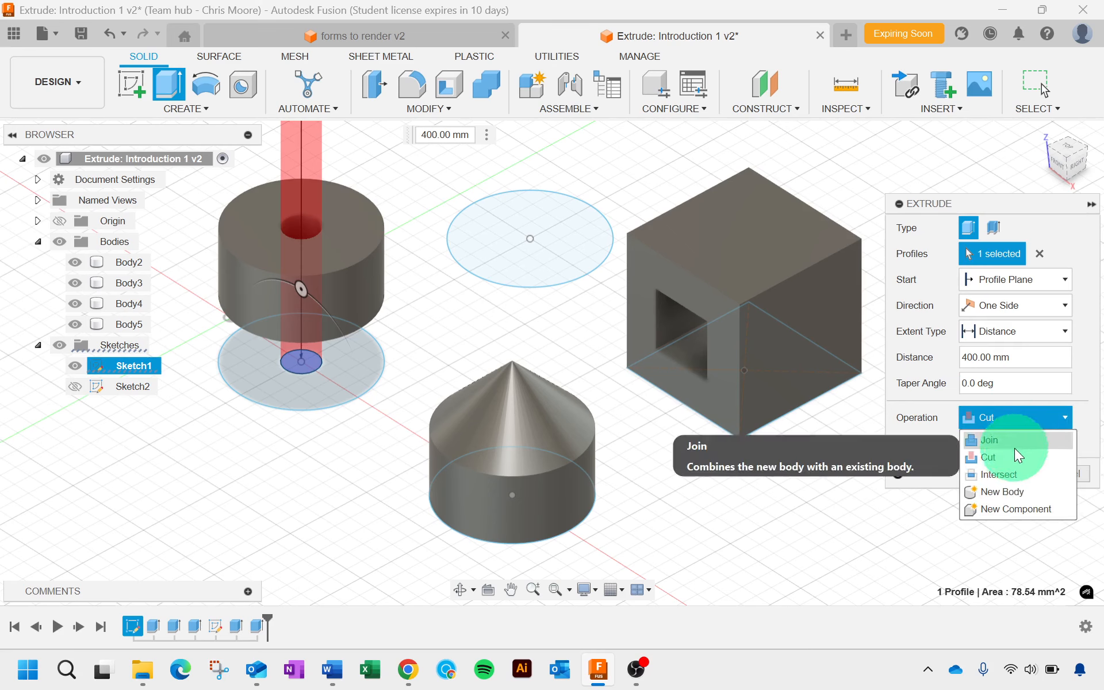
pyautogui.click(1014, 473)
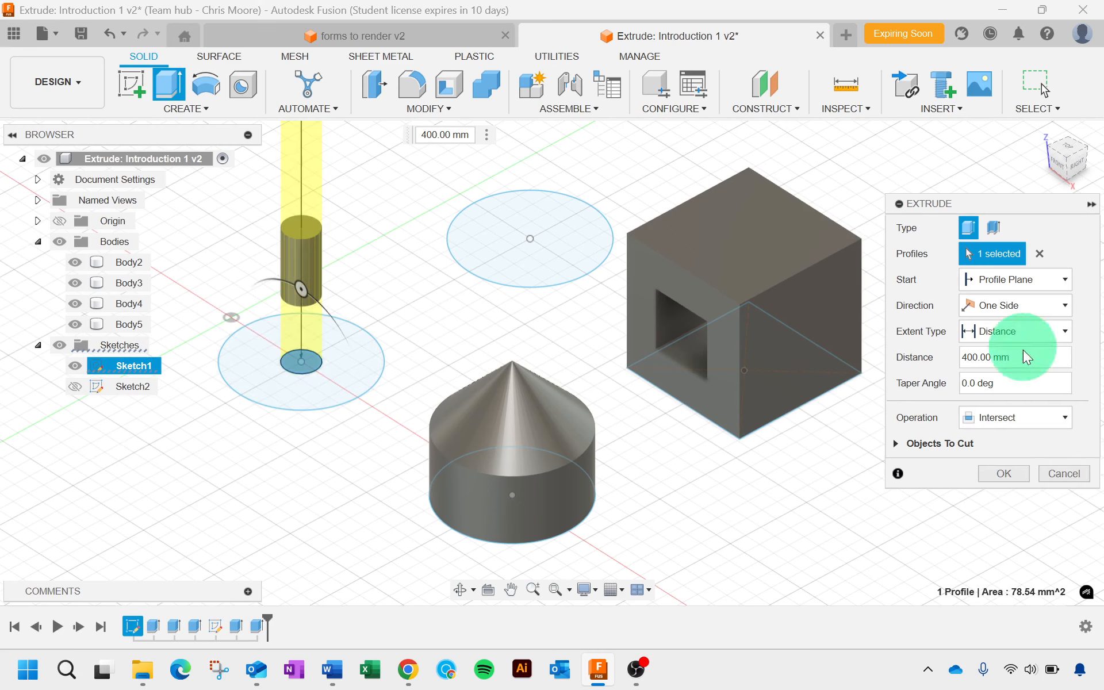
pyautogui.click(1009, 410)
pyautogui.click(1012, 437)
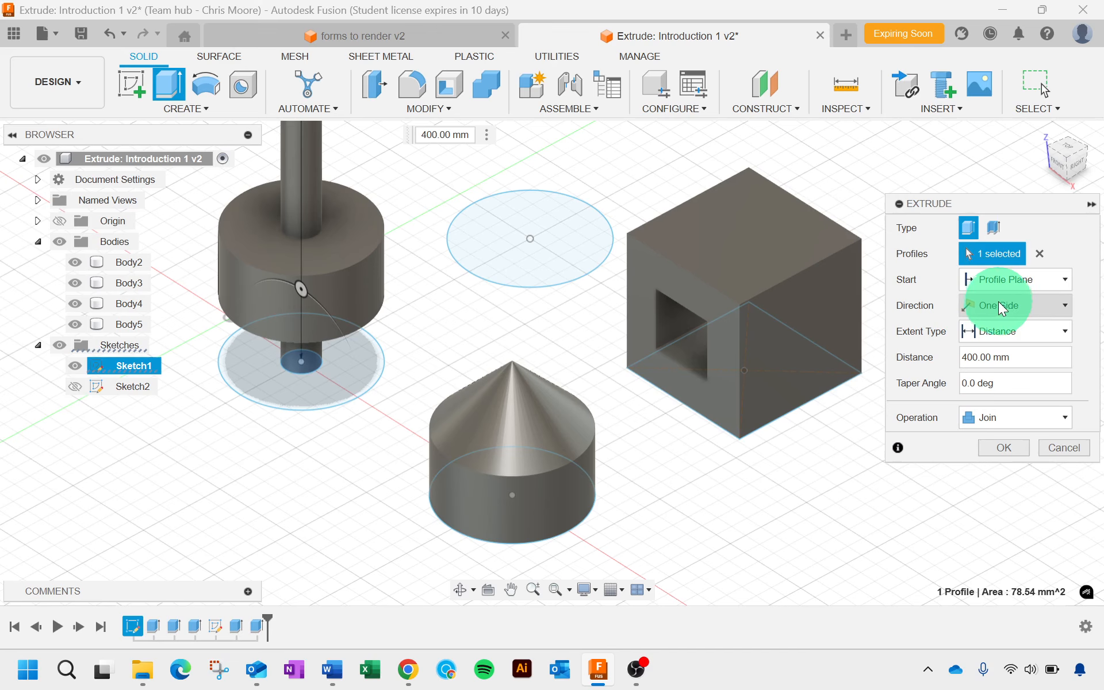
# Step: Start the inner circle's extrusion from the floating cylinder's top face as the start object, with a 20 mm distance, and complete it
pyautogui.click(1006, 280)
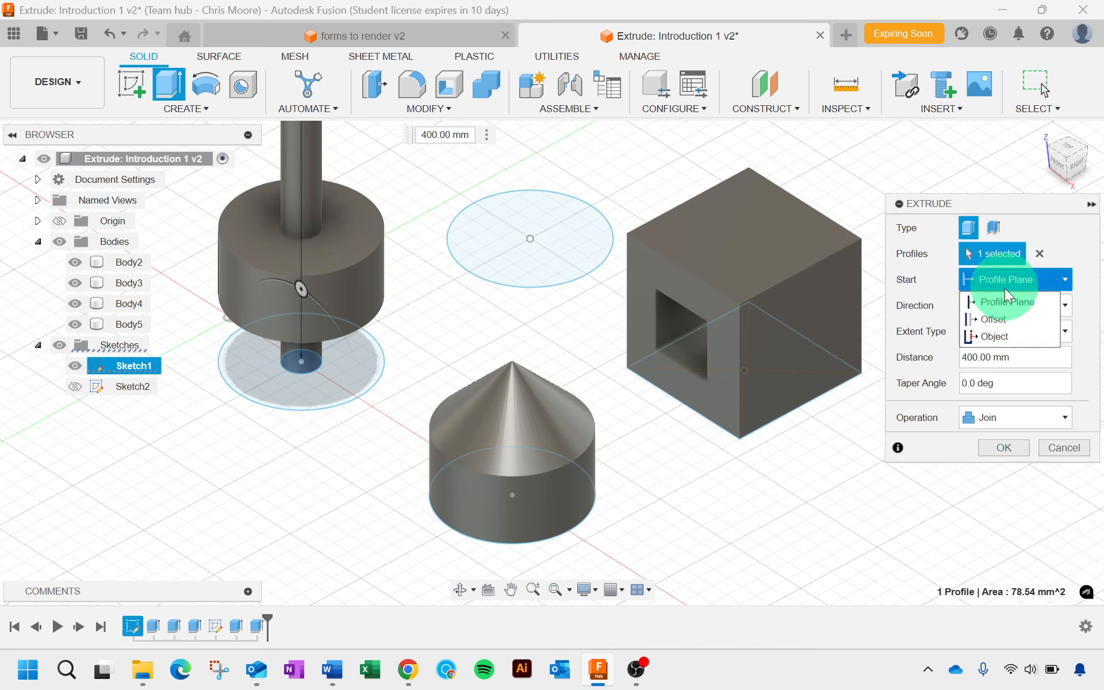
pyautogui.click(996, 336)
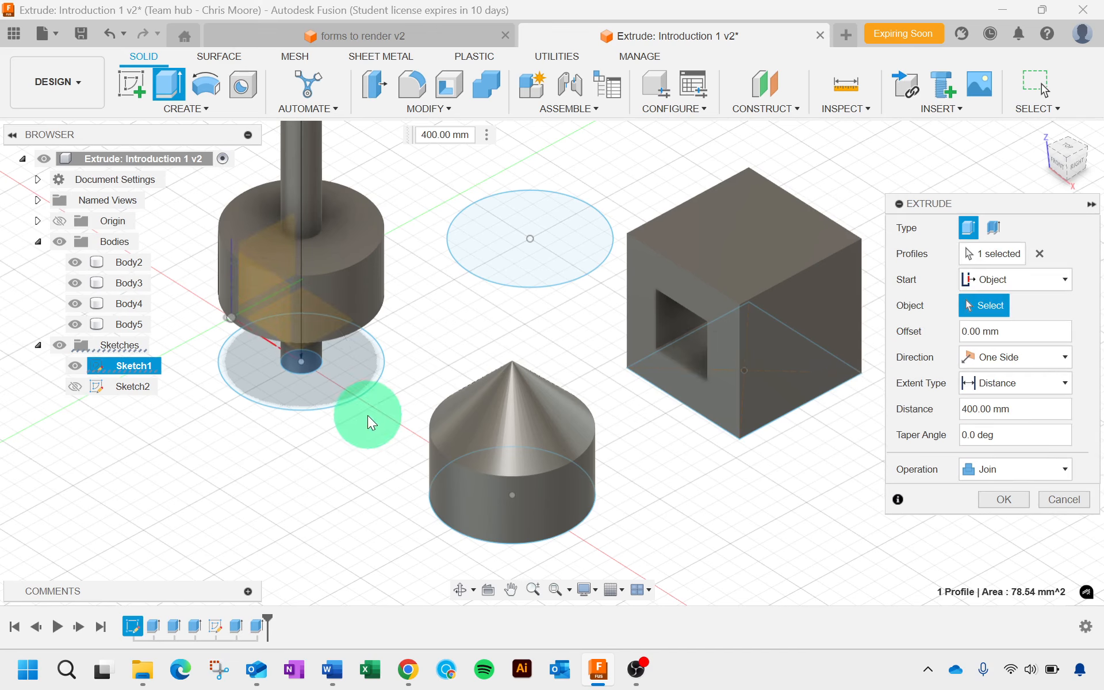
pyautogui.keyDown('shift'); pyautogui.moveTo(367, 415); pyautogui.dragTo(318, 367, button='middle'); pyautogui.keyUp('shift')
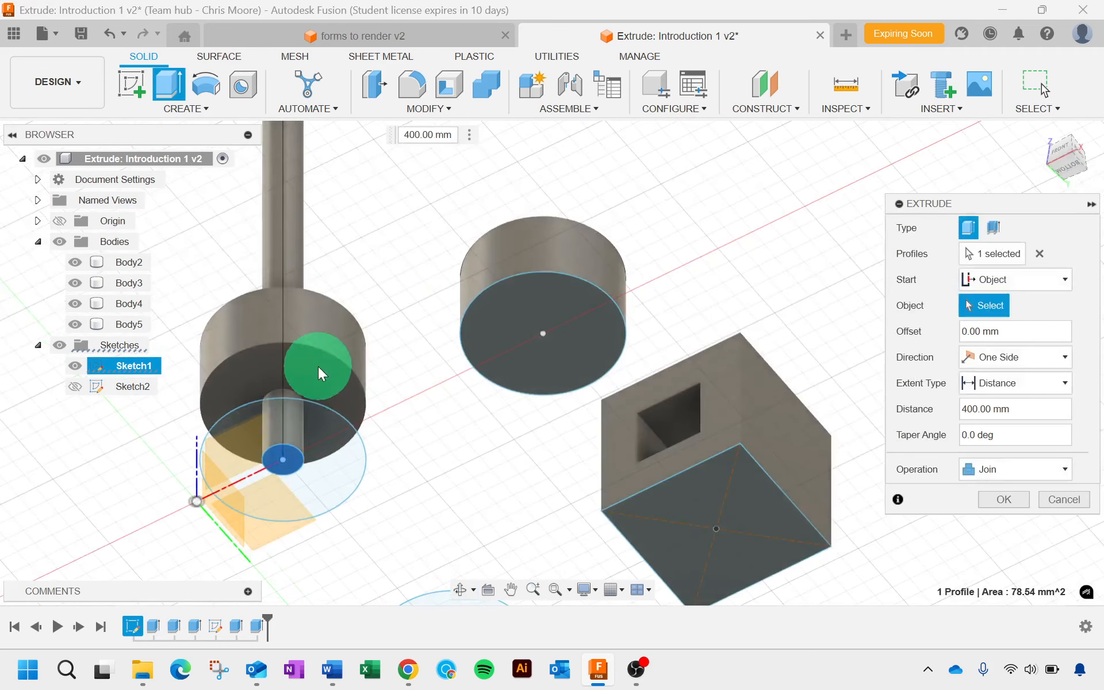
pyautogui.click(317, 366)
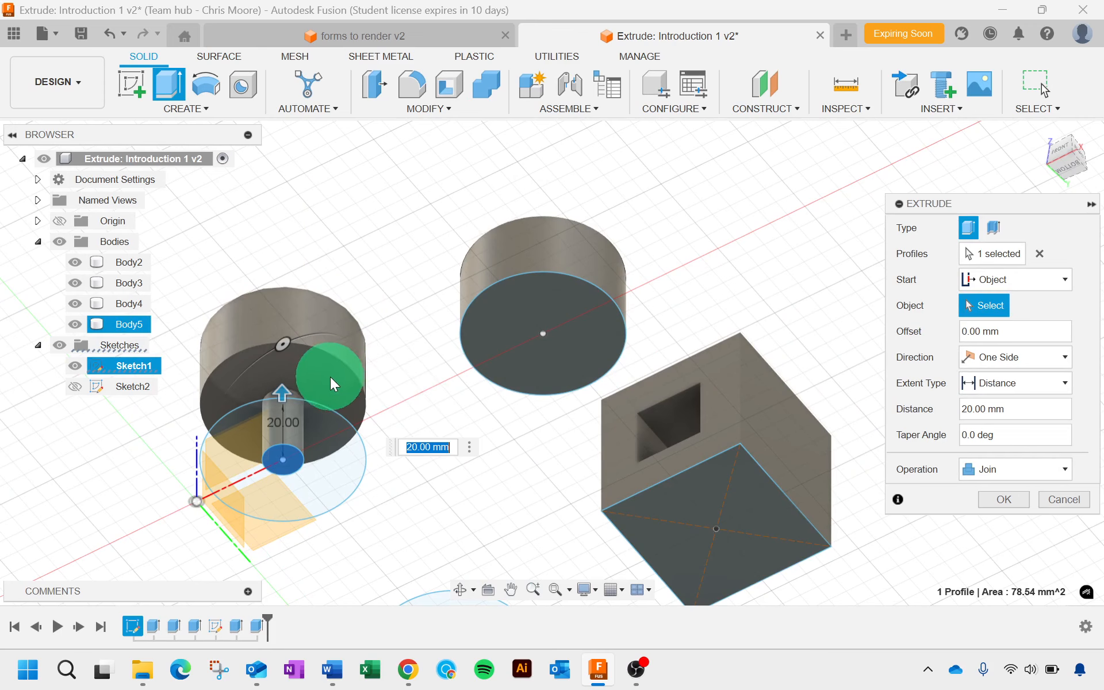
pyautogui.click(326, 372)
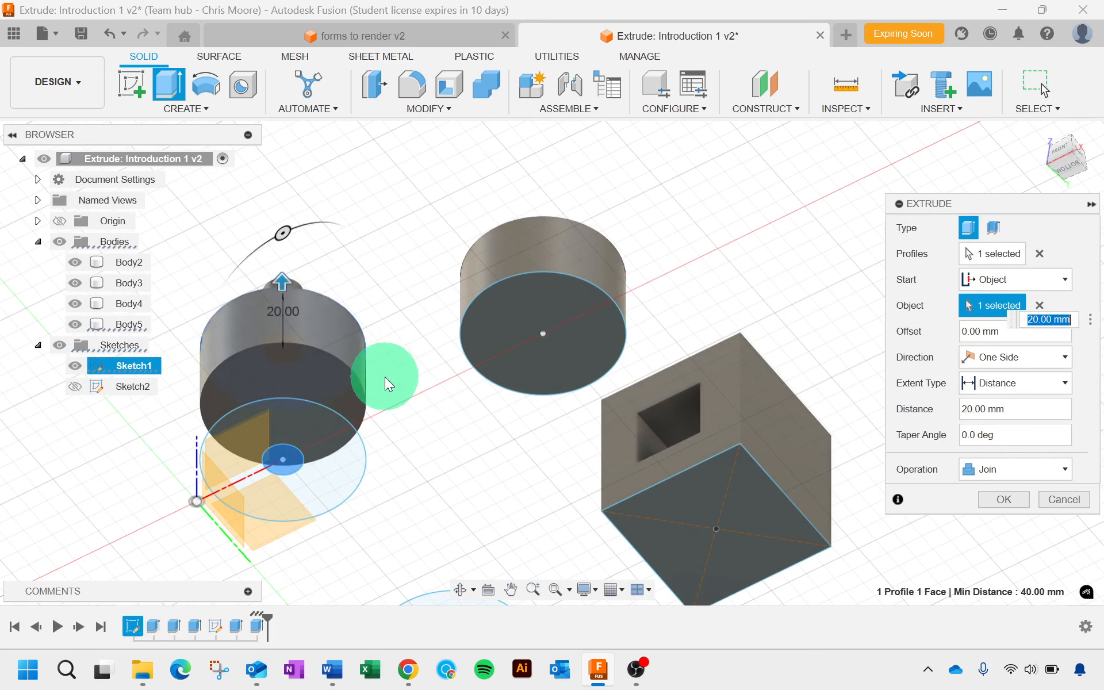
pyautogui.keyDown('shift'); pyautogui.moveTo(401, 300); pyautogui.dragTo(362, 389, button='middle'); pyautogui.keyUp('shift')
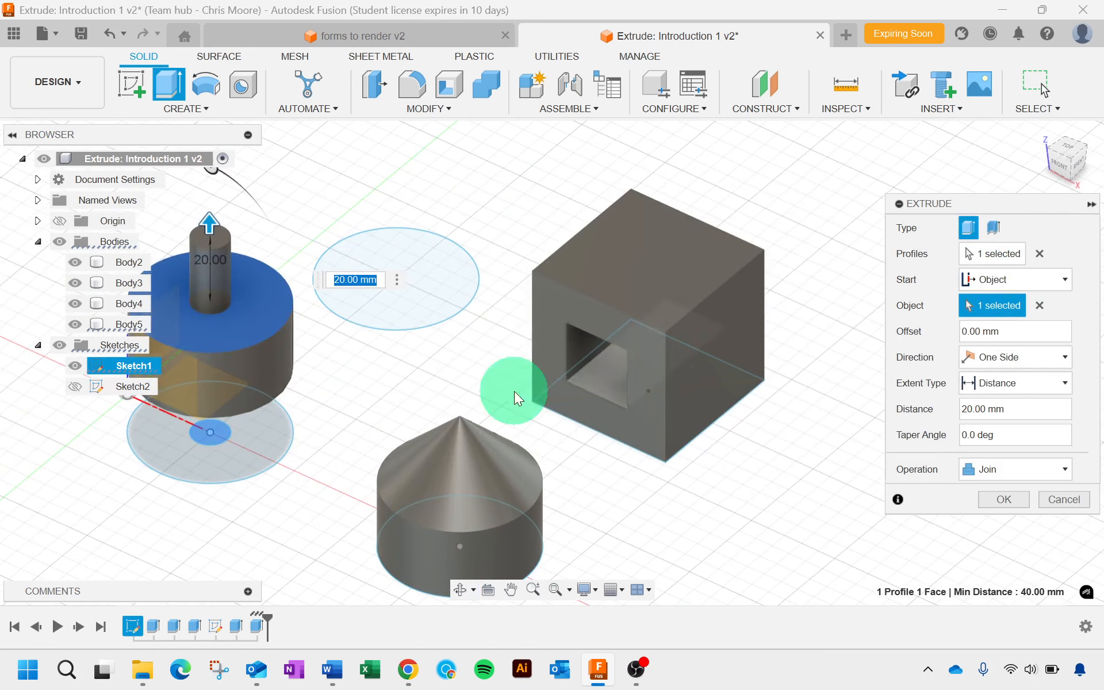
pyautogui.click(994, 499)
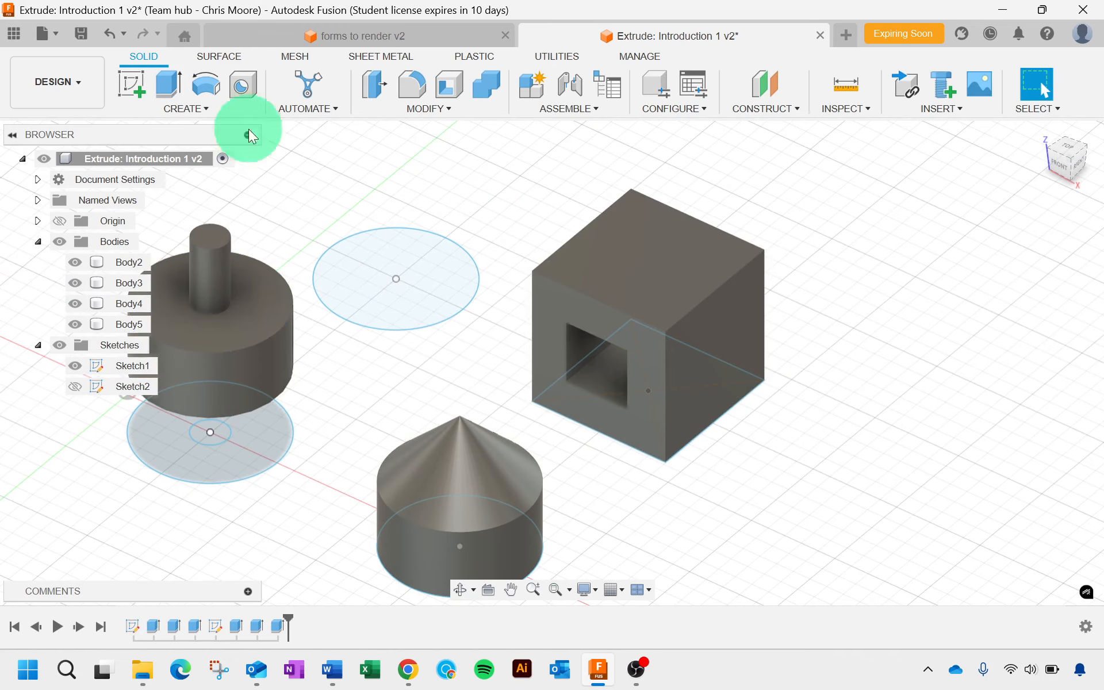
# Step: Set up a Two Sides extrusion of the unused circle between the floating cylinder and the cube, with side 1 at 10 mm
pyautogui.moveTo(382, 213); pyautogui.dragTo(440, 235, button='middle')
pyautogui.click(170, 85)
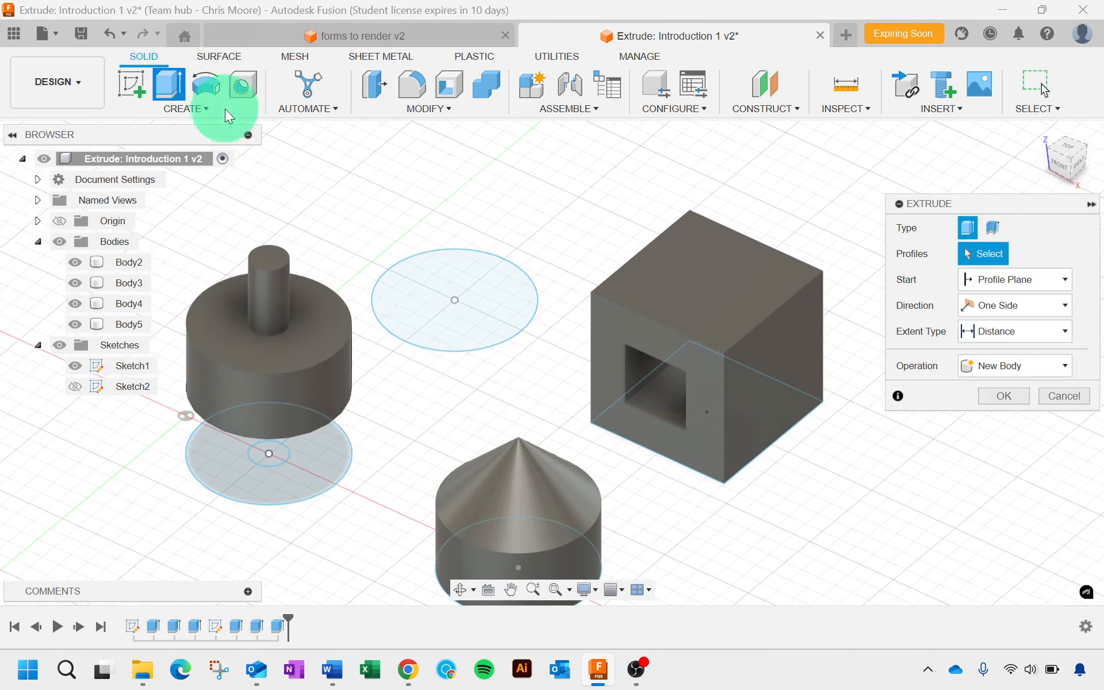
pyautogui.click(424, 273)
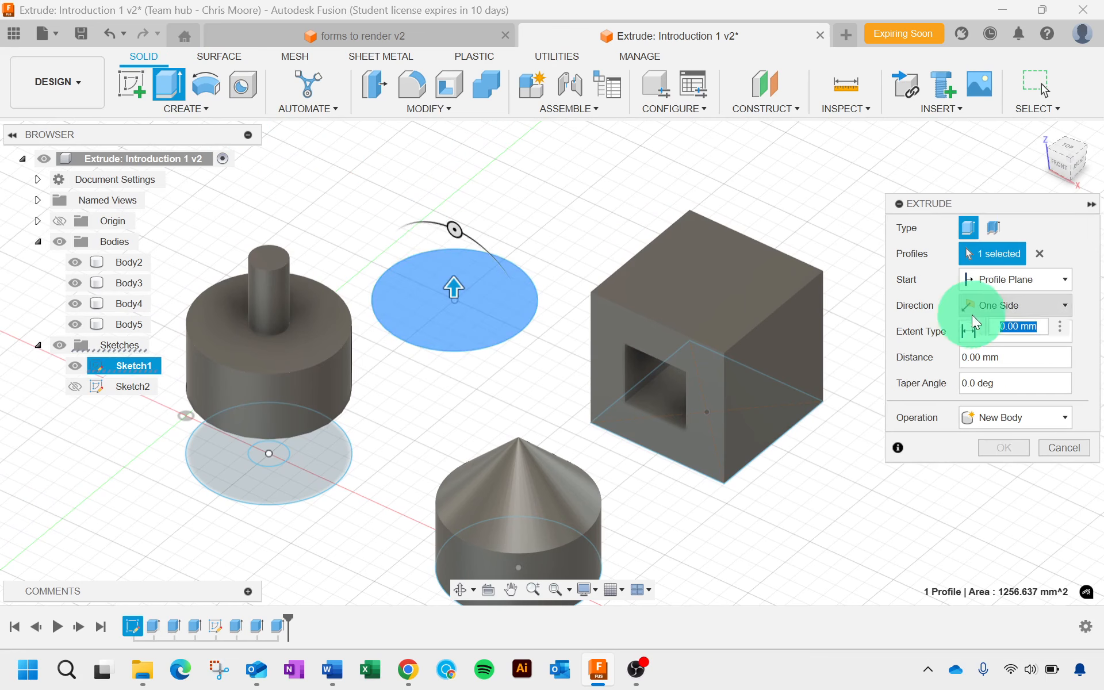
pyautogui.click(983, 304)
pyautogui.click(991, 345)
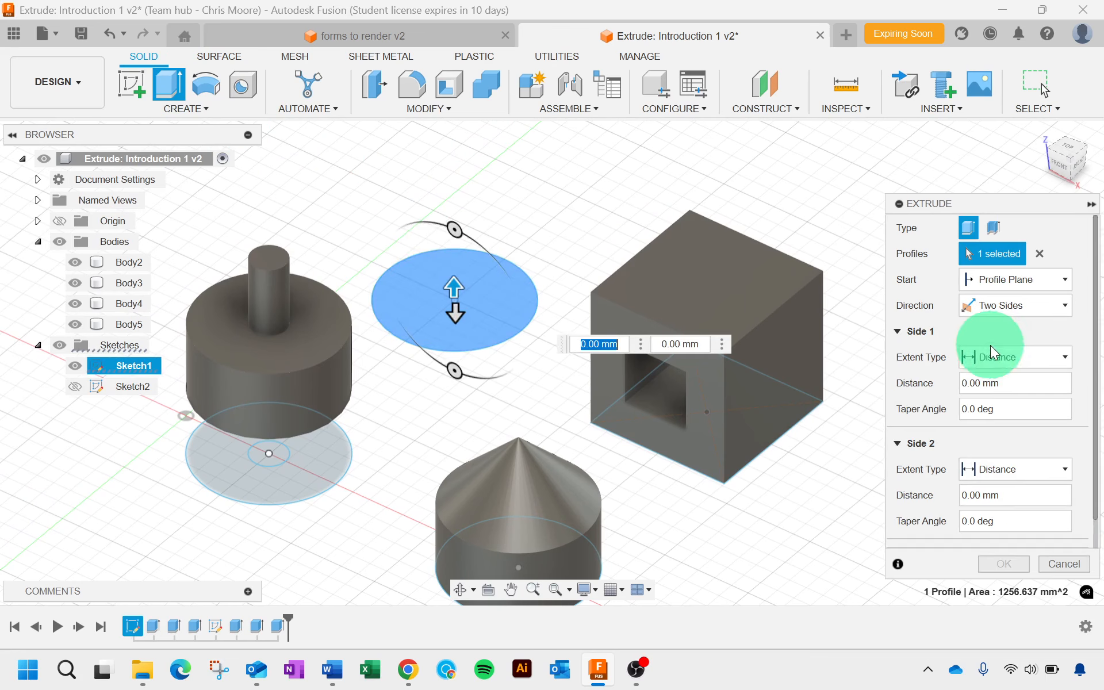
pyautogui.click(965, 383)
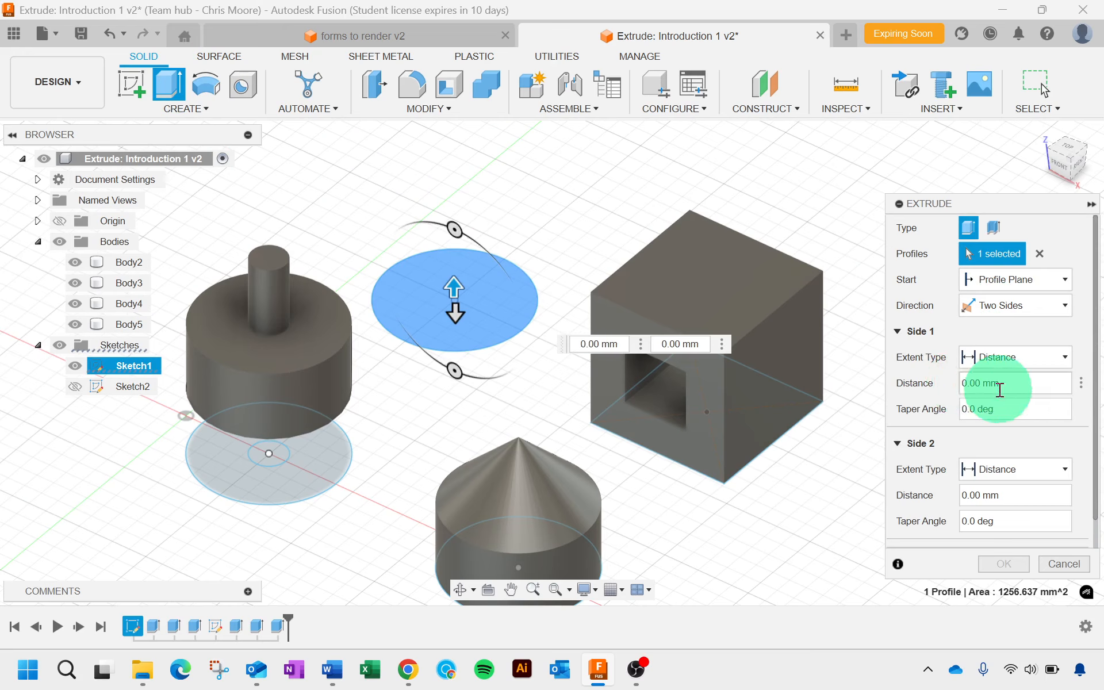
pyautogui.write('10')
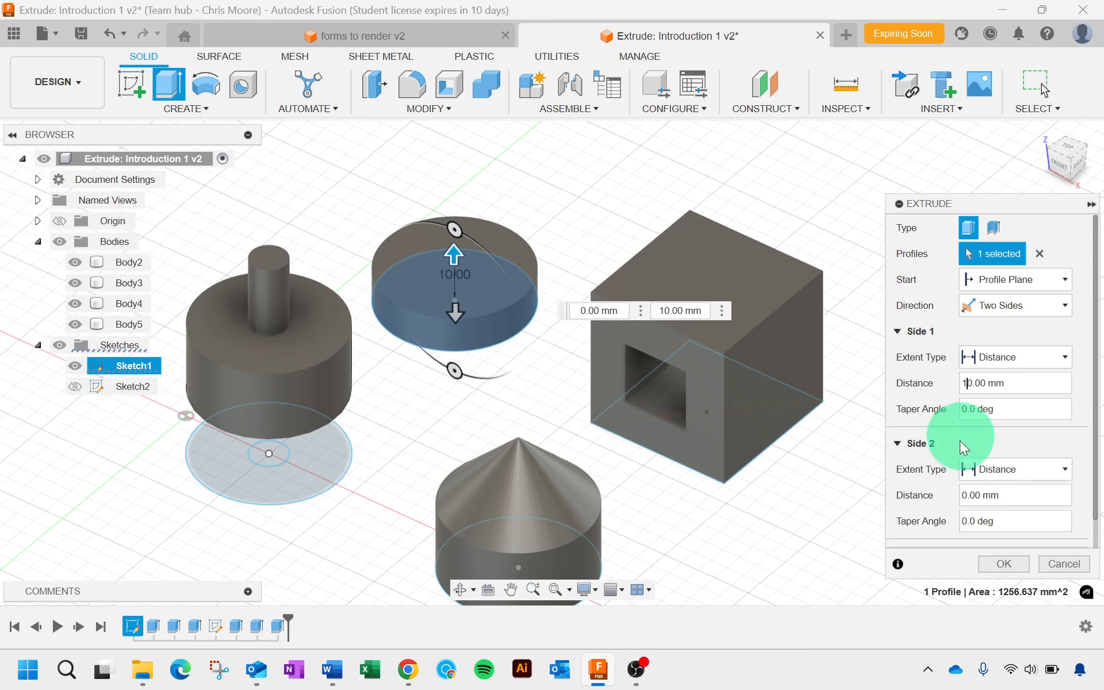
# Step: Set the side 2 distance to 30 mm and complete the two-sided extrusion as a new body
pyautogui.click(961, 495)
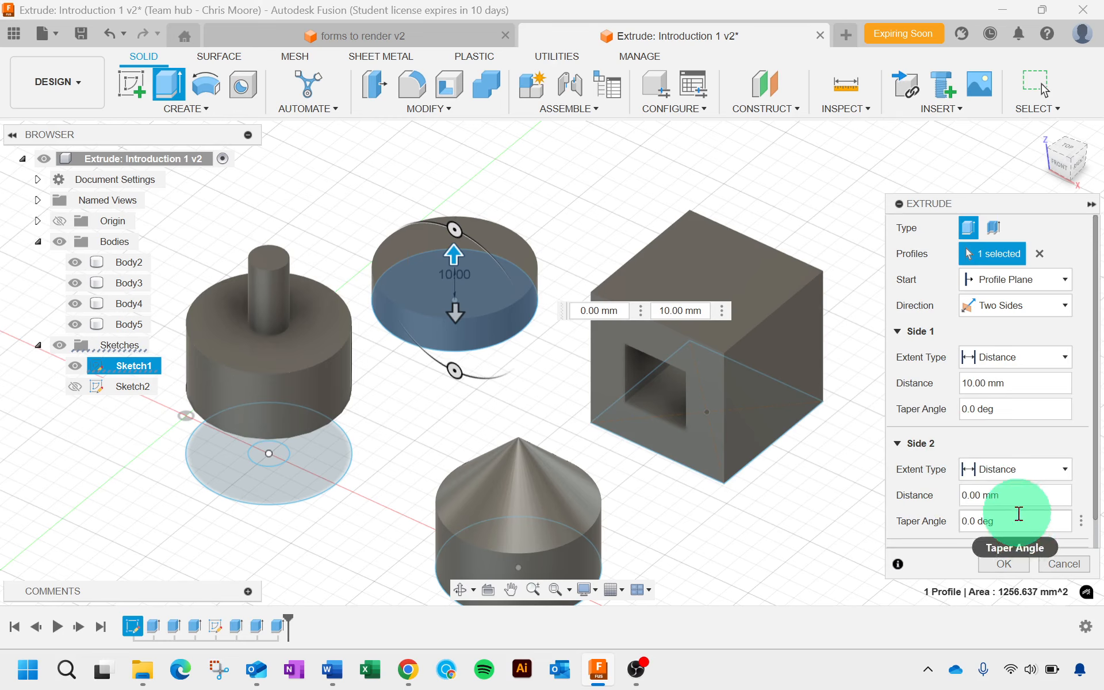
pyautogui.write('30')
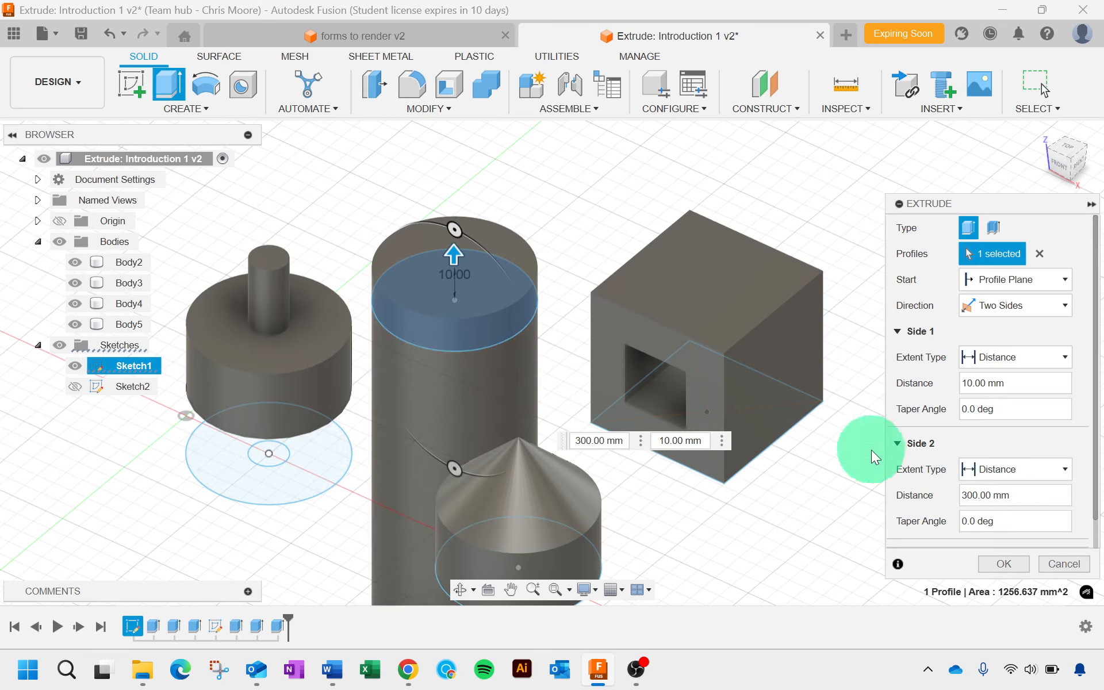
pyautogui.press('BackSpace')
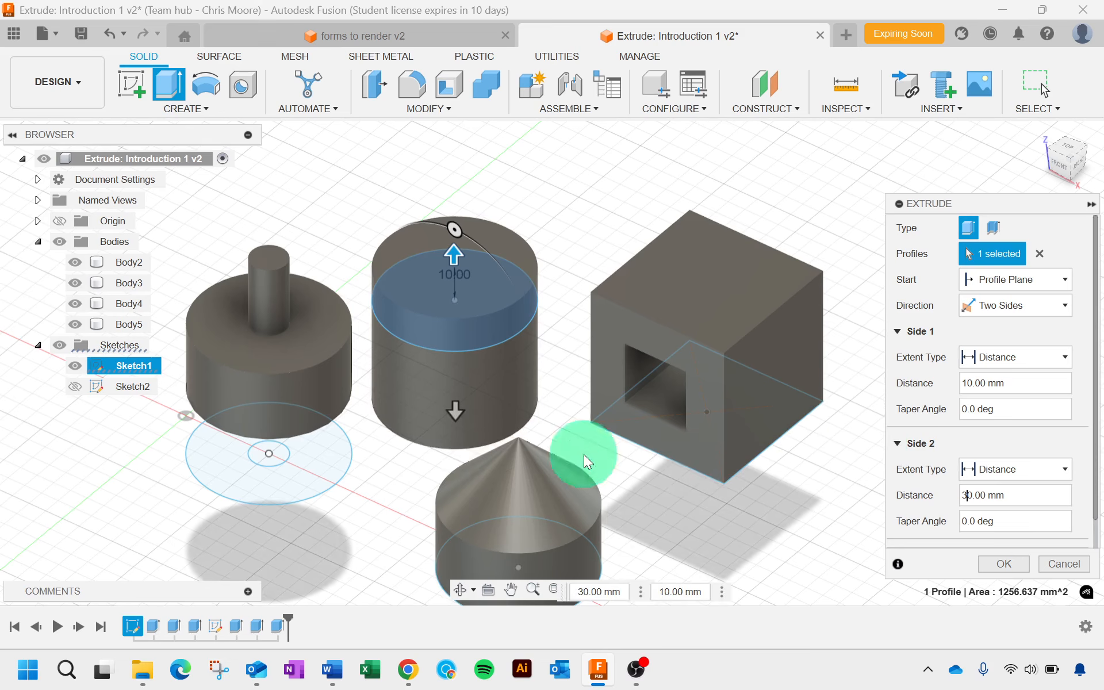
pyautogui.moveTo(431, 473)
pyautogui.keyDown('shift'); pyautogui.mouseDown(button='middle')
pyautogui.moveTo(431, 443)
pyautogui.moveTo(461, 402)
pyautogui.moveTo(426, 431)
pyautogui.moveTo(419, 468)
pyautogui.moveTo(420, 459)
pyautogui.moveTo(430, 467)
pyautogui.moveTo(417, 464)
pyautogui.mouseUp(button='middle'); pyautogui.keyUp('shift')
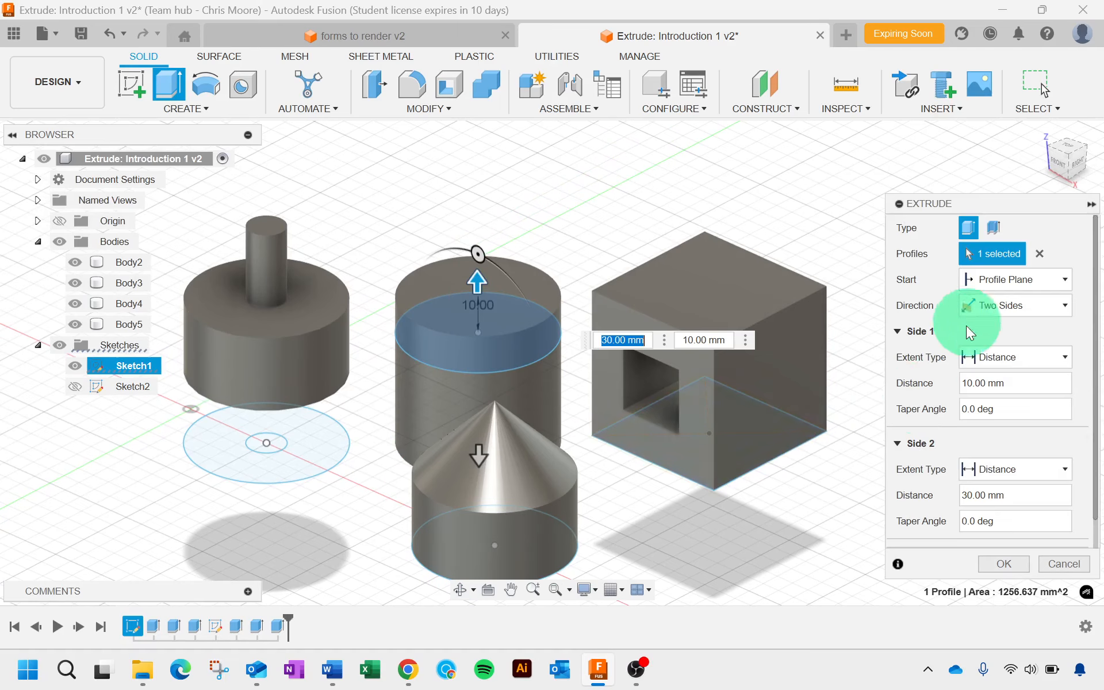
pyautogui.scroll(-1, 931, 401)
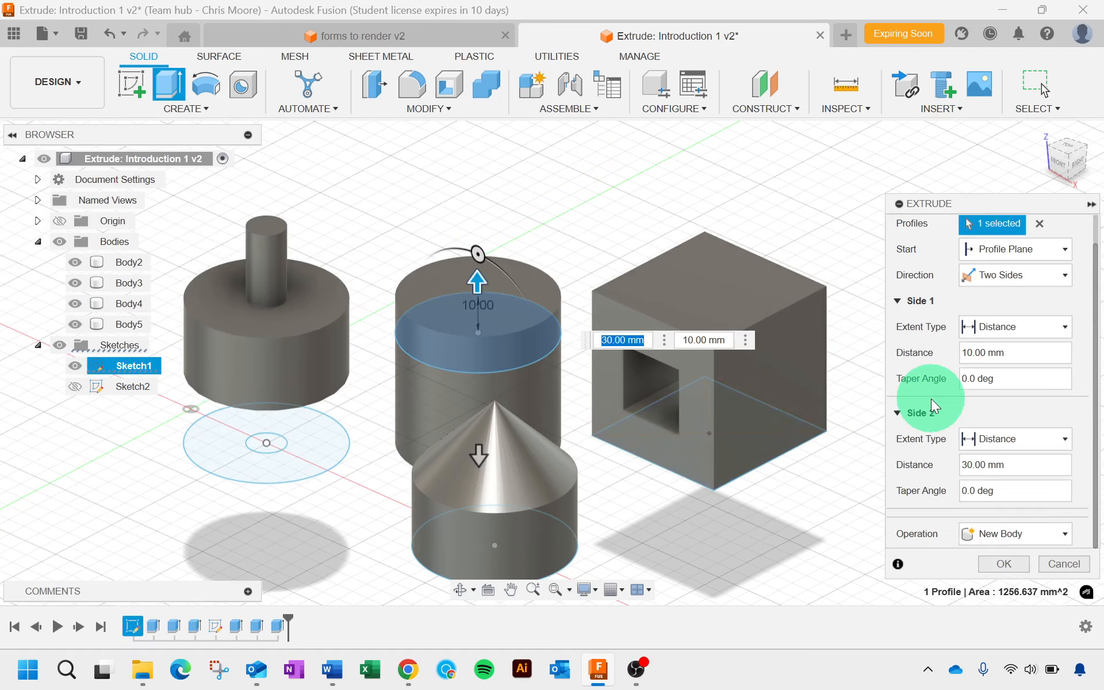
pyautogui.click(995, 563)
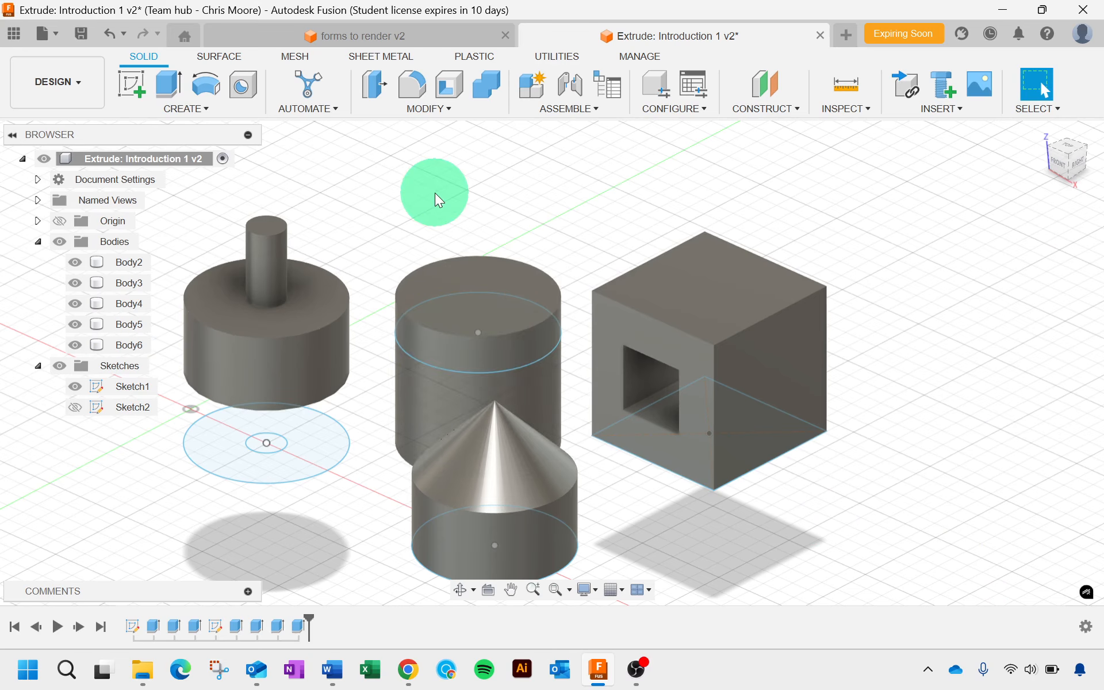
pyautogui.click(426, 110)
pyautogui.click(422, 145)
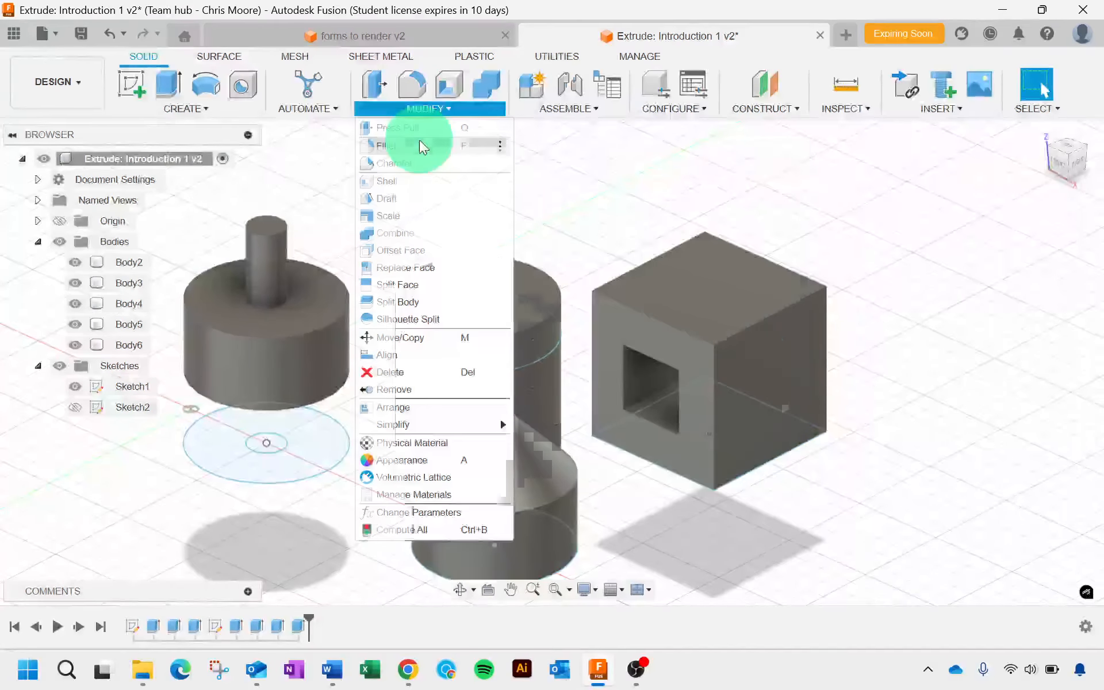
pyautogui.click(272, 338)
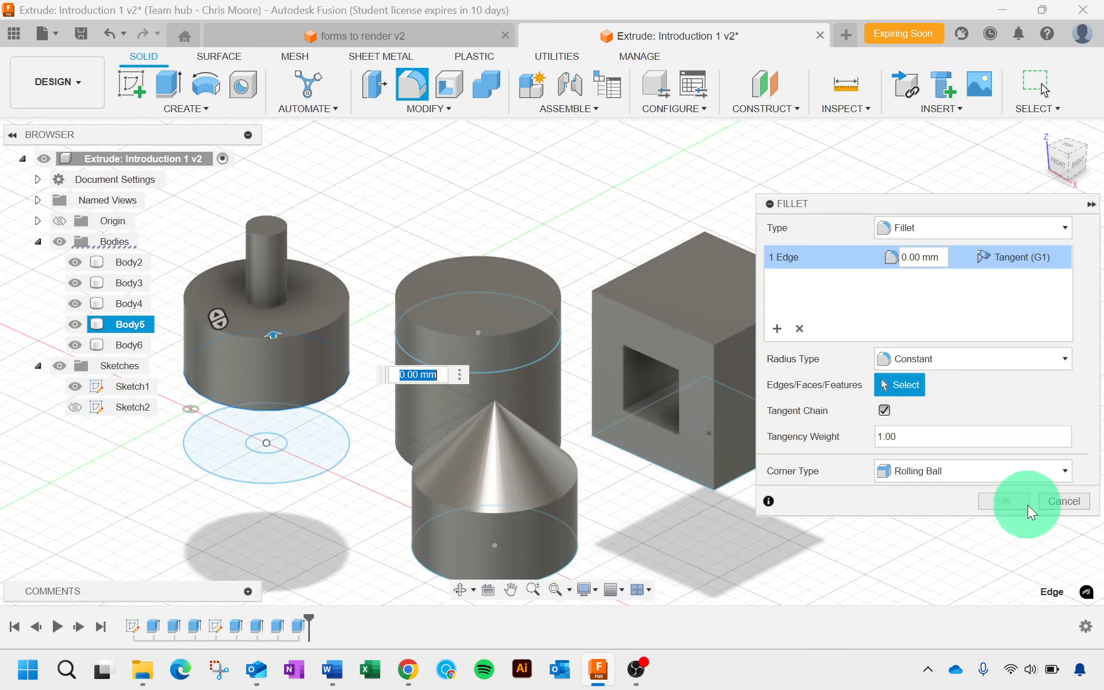
pyautogui.click(1056, 502)
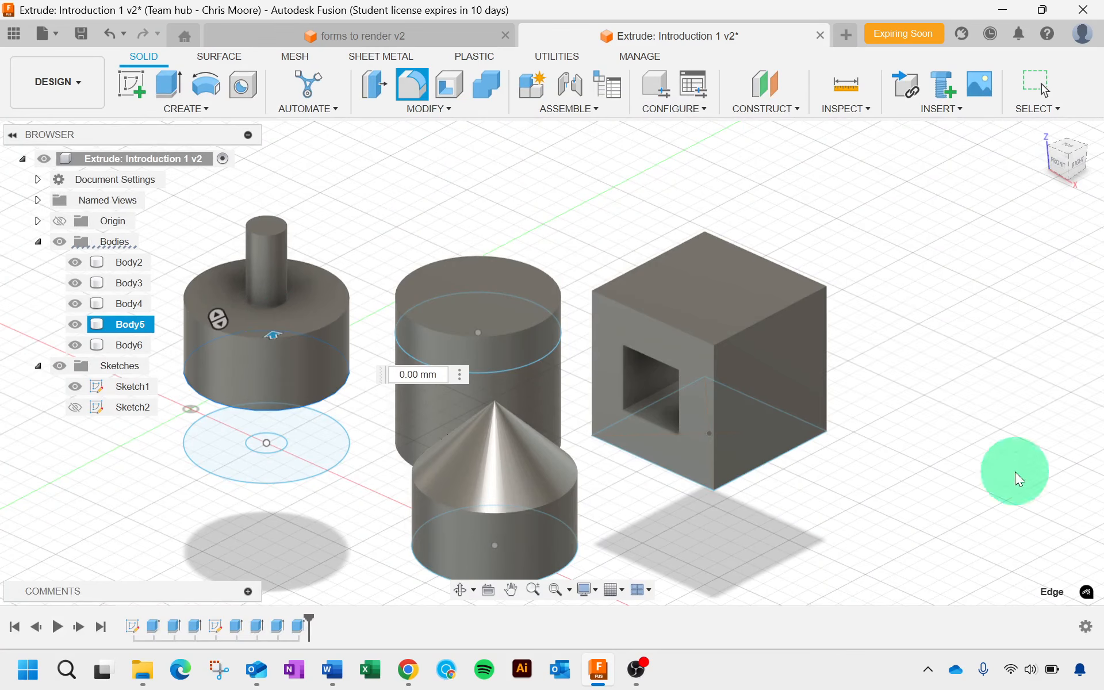
# Step: Fillet the top outer edge of the stemmed cylinder with a constant radius of about 12.5 mm
pyautogui.click(413, 84)
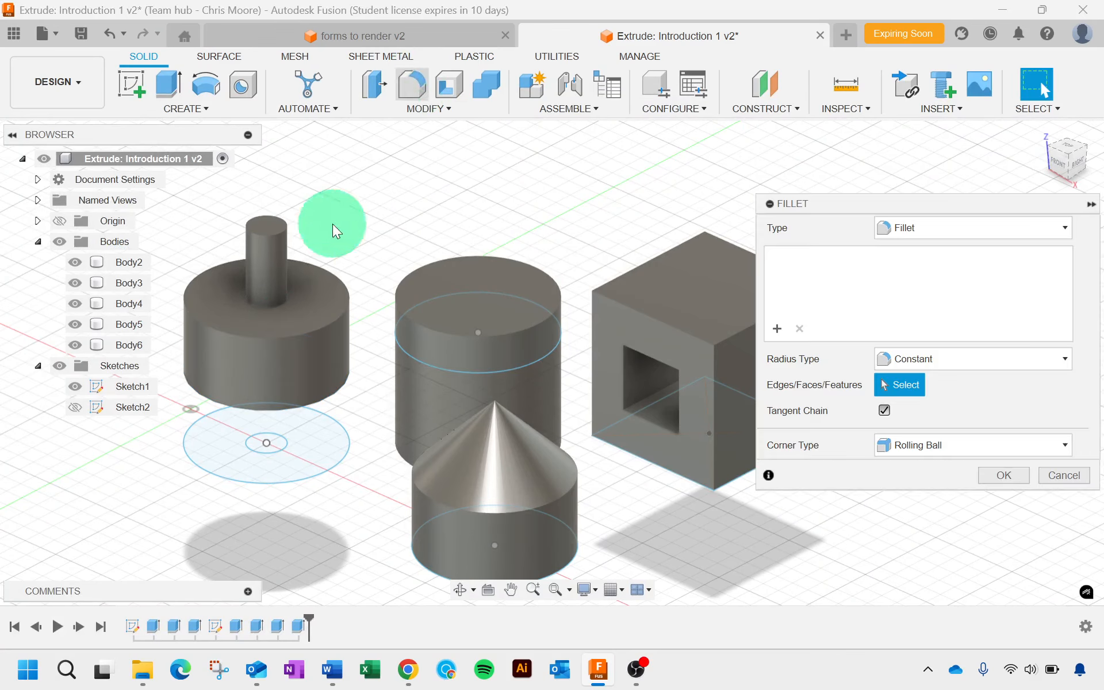
pyautogui.click(319, 329)
pyautogui.moveTo(319, 322); pyautogui.dragTo(300, 322)
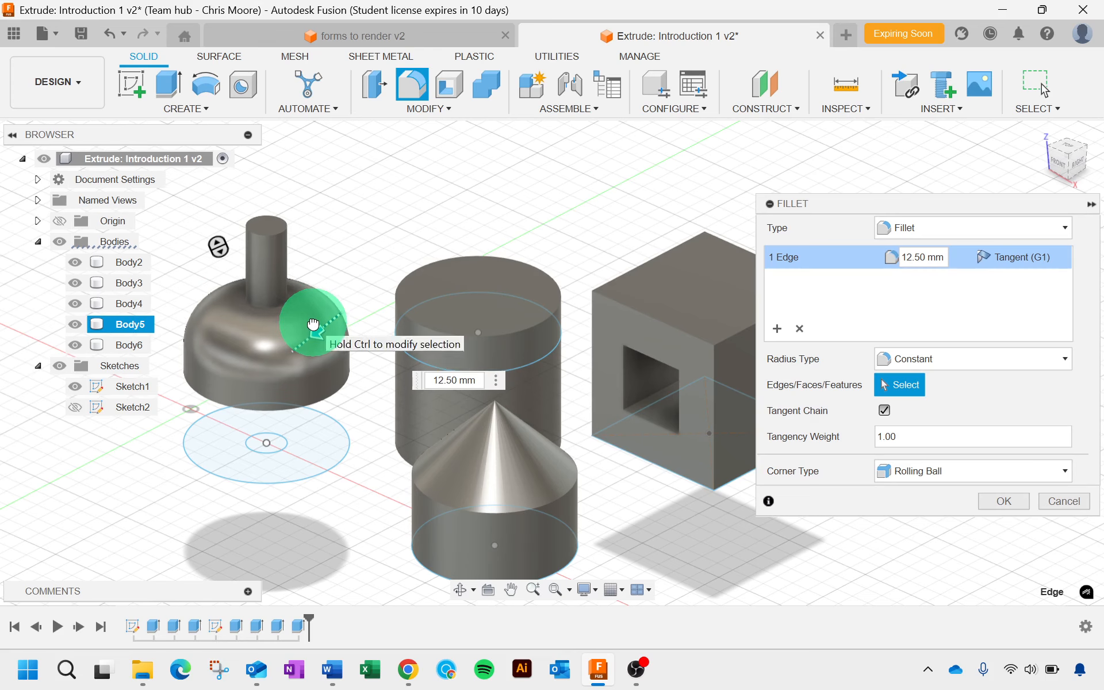
pyautogui.click(999, 495)
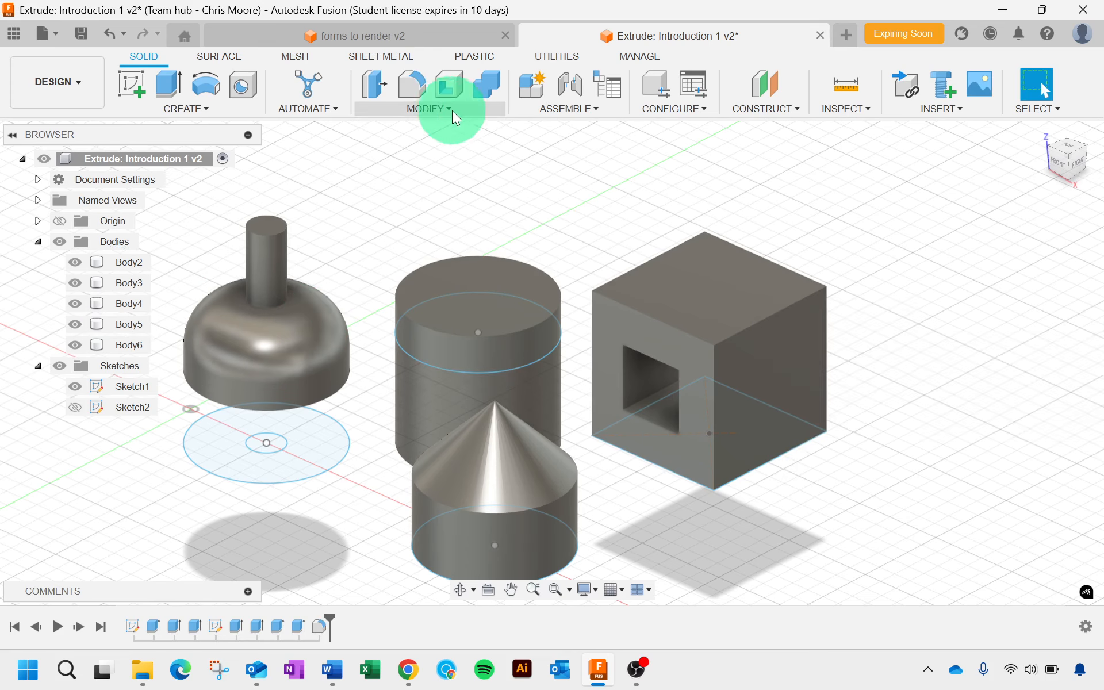
# Step: Chamfer the top edge of the two-sided cylinder behind the cone using the Equal Distance type
pyautogui.click(435, 111)
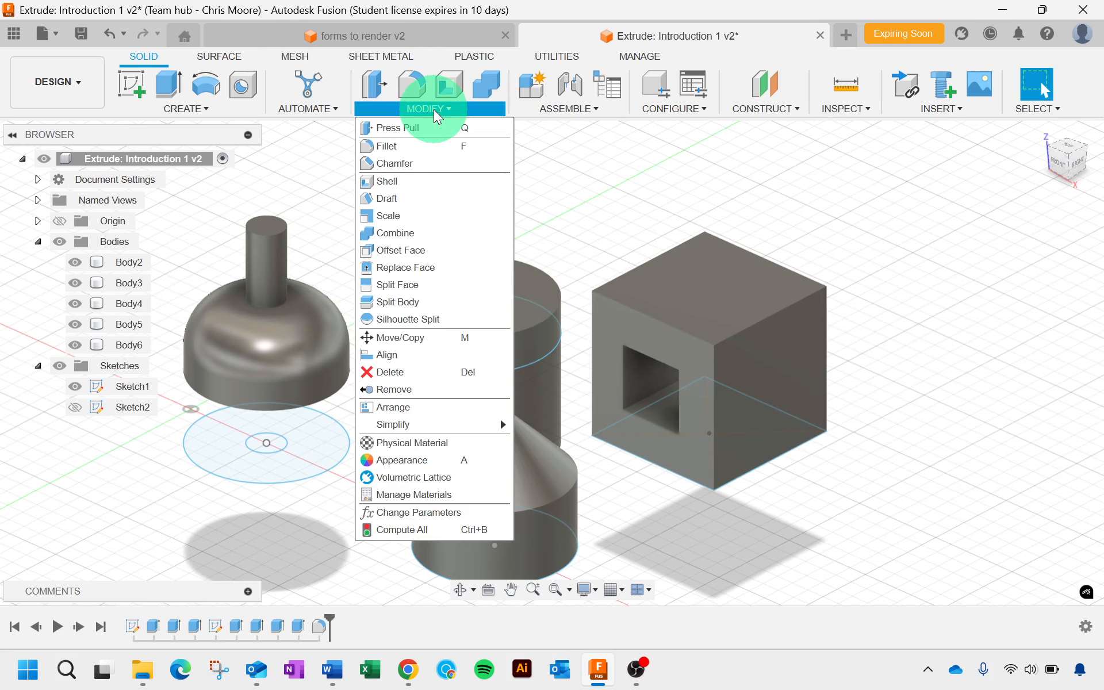
pyautogui.click(423, 161)
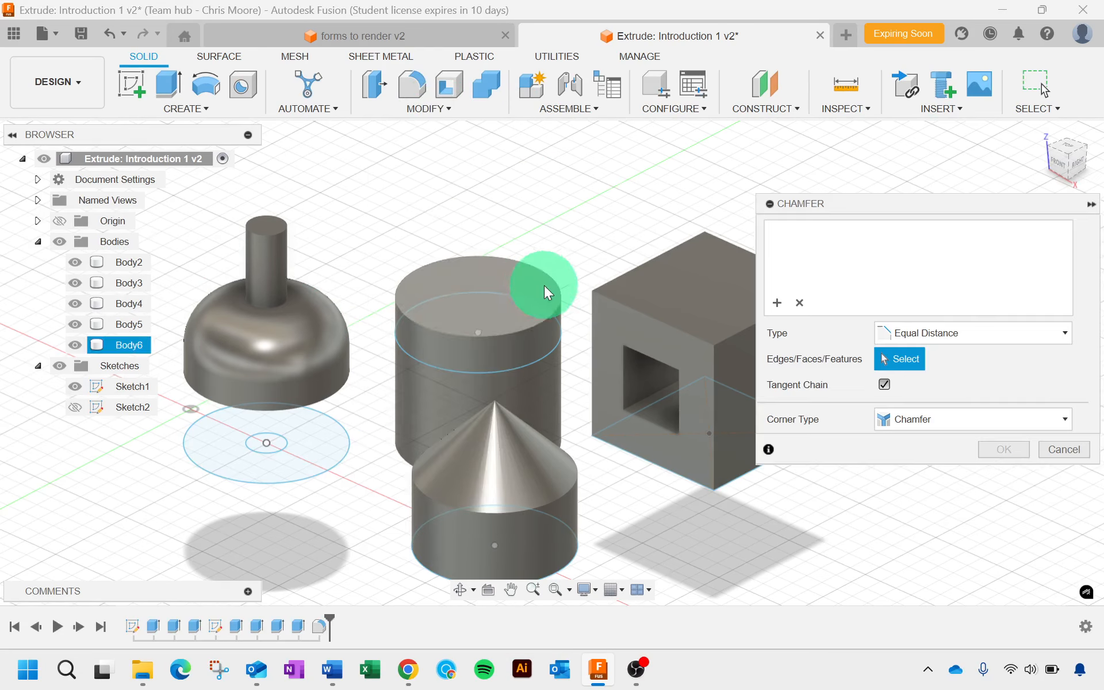
pyautogui.click(559, 295)
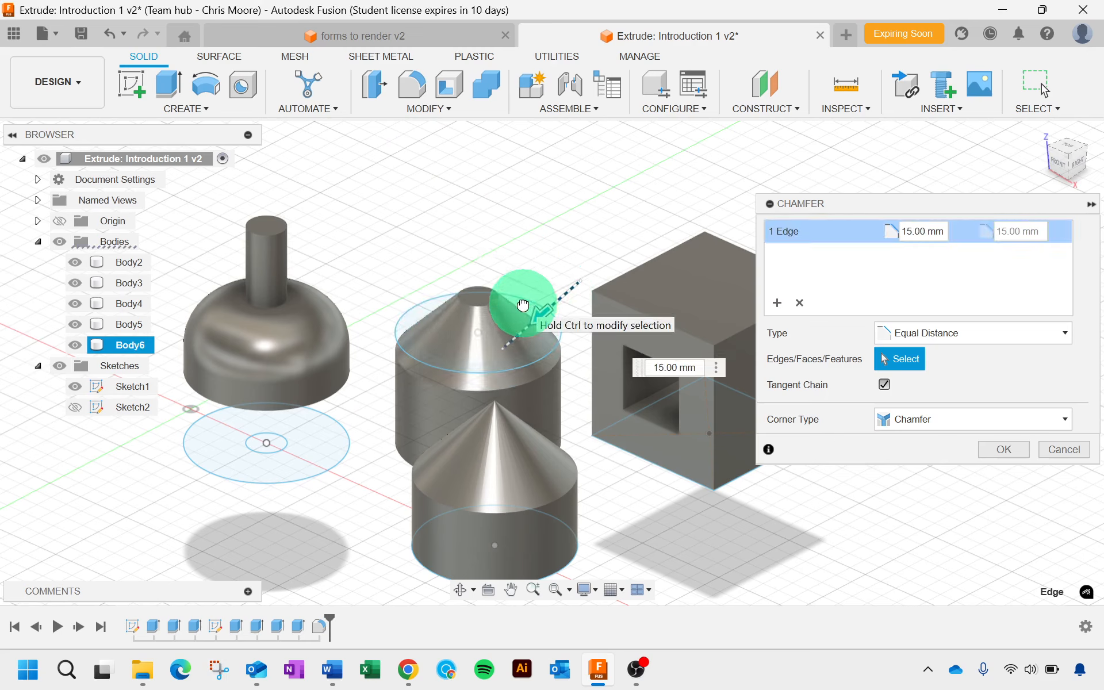
pyautogui.moveTo(543, 303); pyautogui.dragTo(561, 297)
pyautogui.click(931, 436)
pyautogui.click(1000, 450)
pyautogui.click(667, 346)
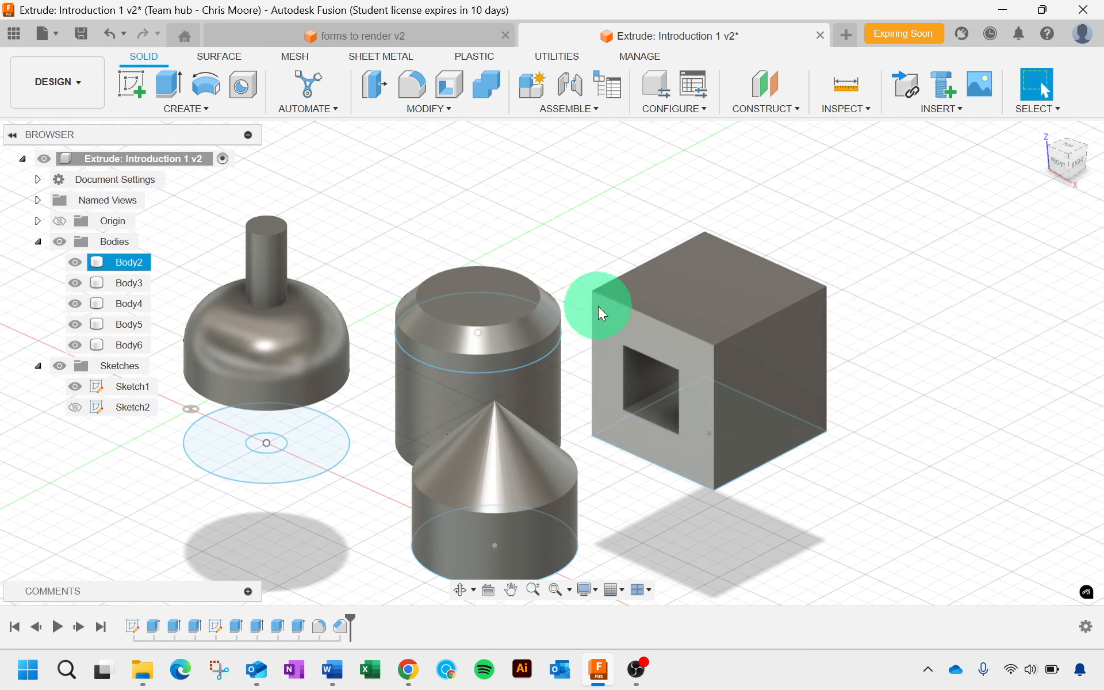
pyautogui.scroll(-1, 599, 252)
pyautogui.click(581, 252)
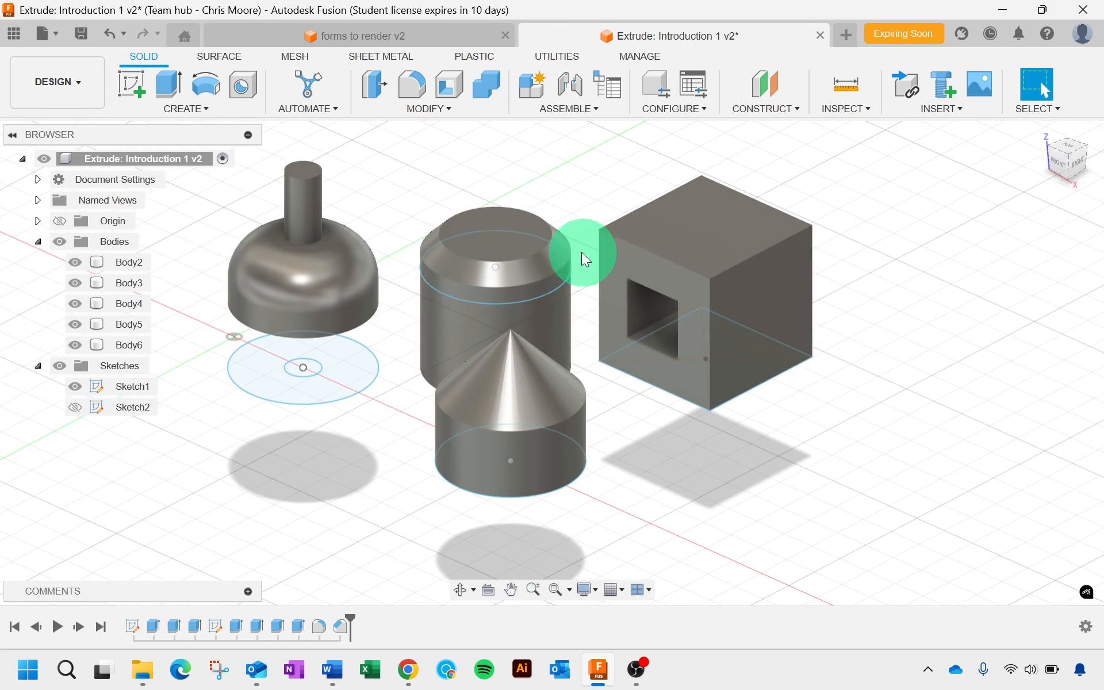